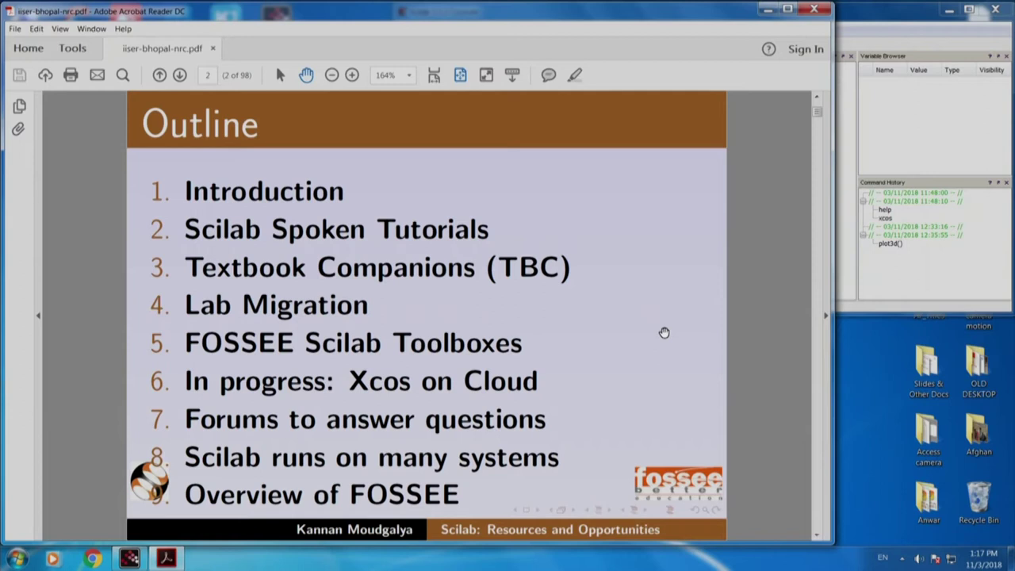
Advance the slides from the Outline through the Introduction to the last point of "FOSS: Free and Open Source Software".
{"action": "key", "text": "Page_Down"}
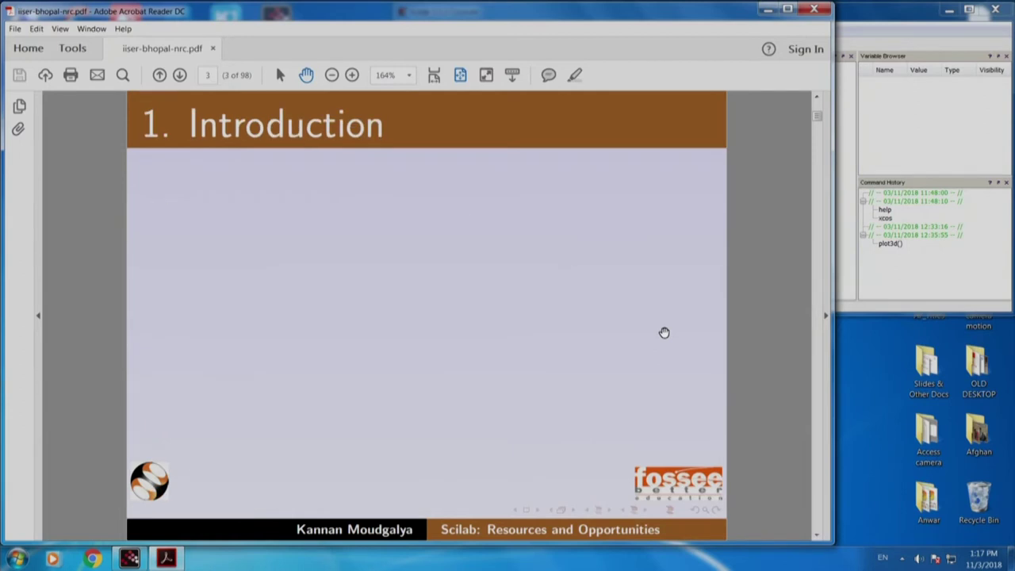
{"action": "key", "text": "Page_Down"}
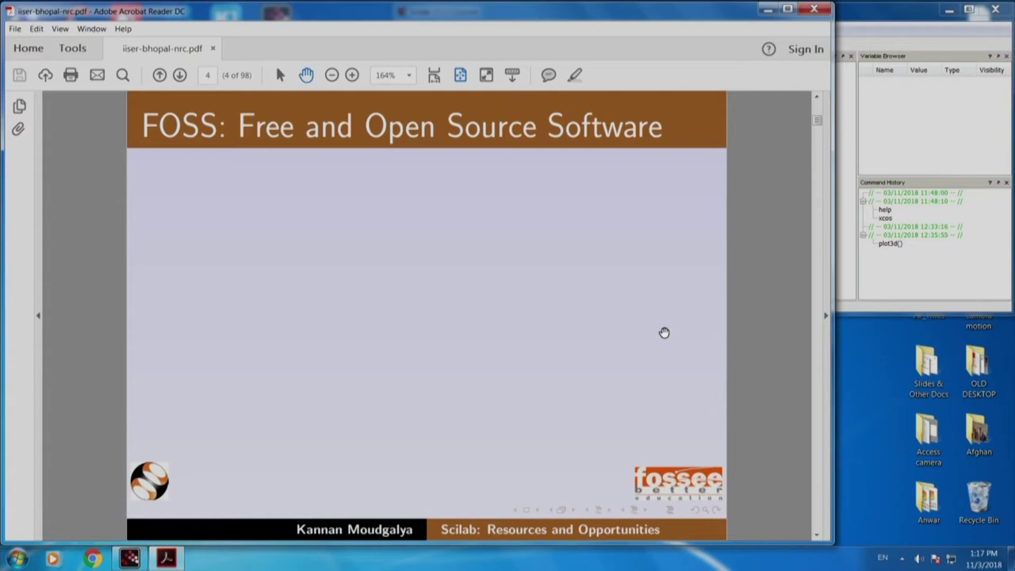
{"action": "key", "text": "Page_Down"}
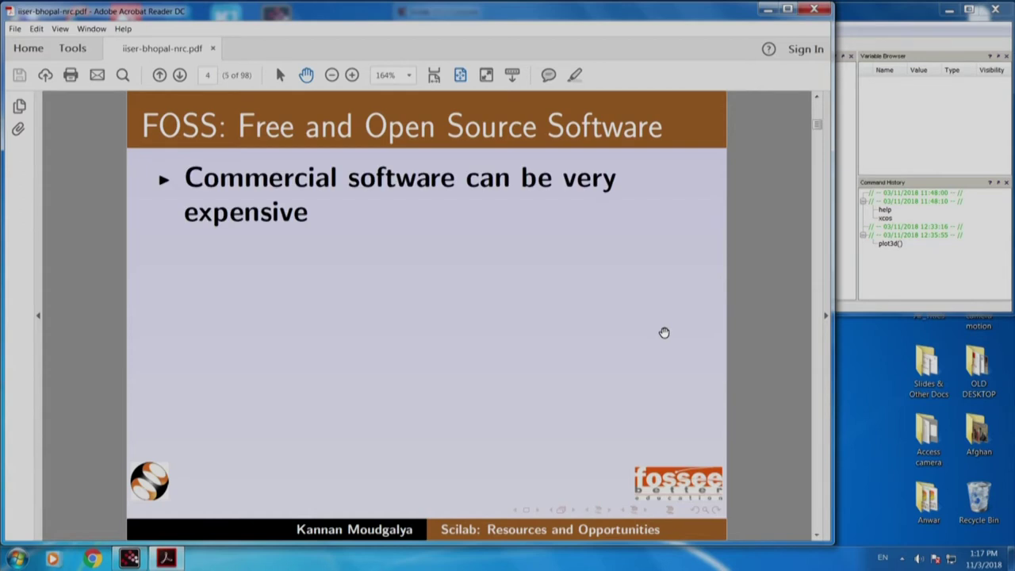
{"action": "key", "text": "Page_Down"}
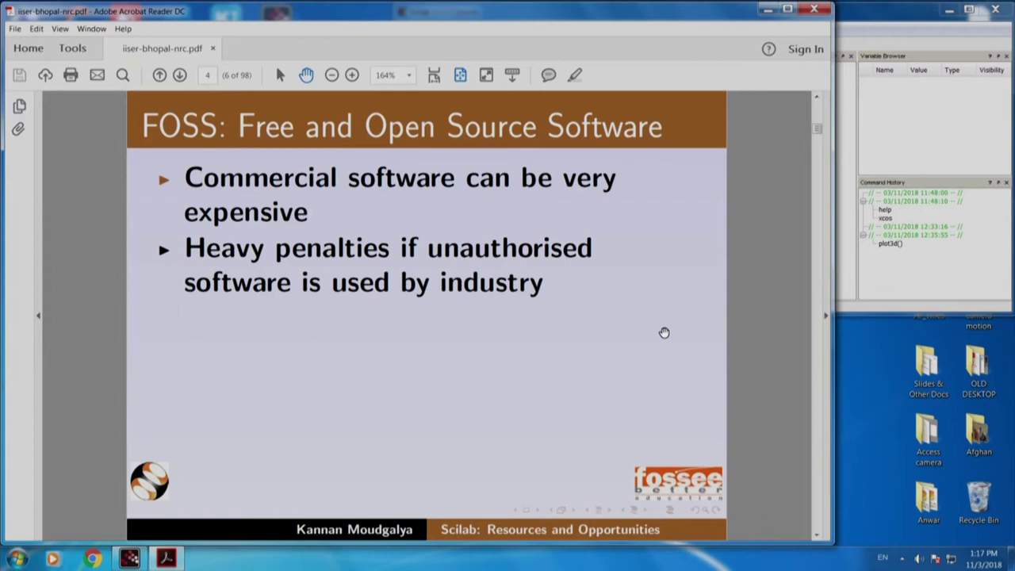
{"action": "key", "text": "Page_Down"}
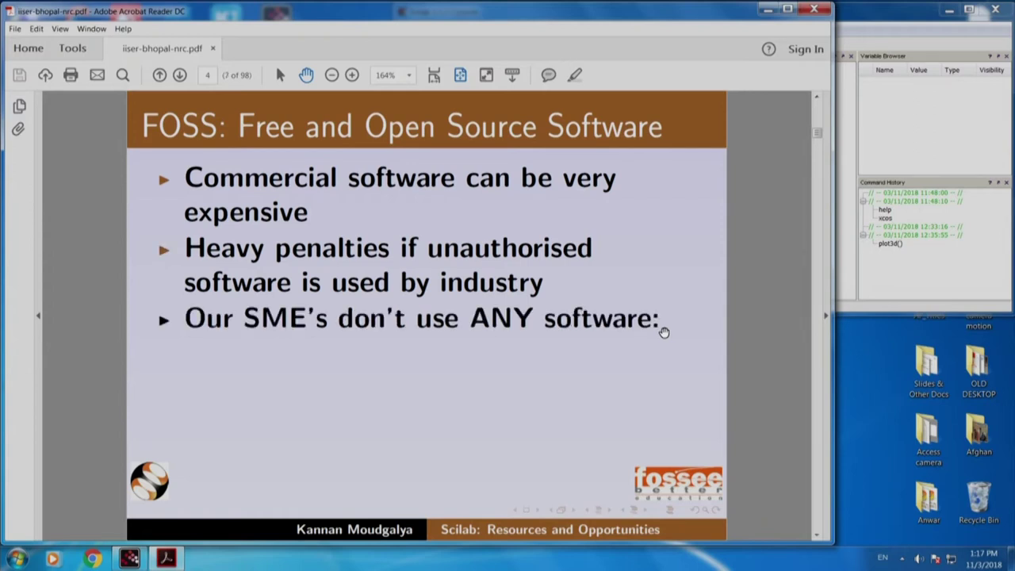
{"action": "key", "text": "Page_Down"}
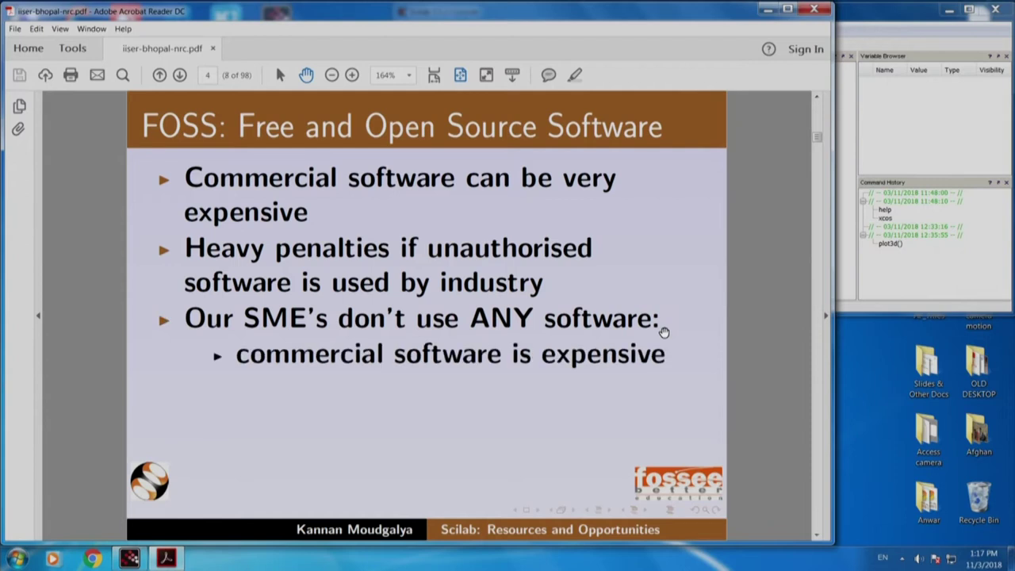
{"action": "key", "text": "Page_Down"}
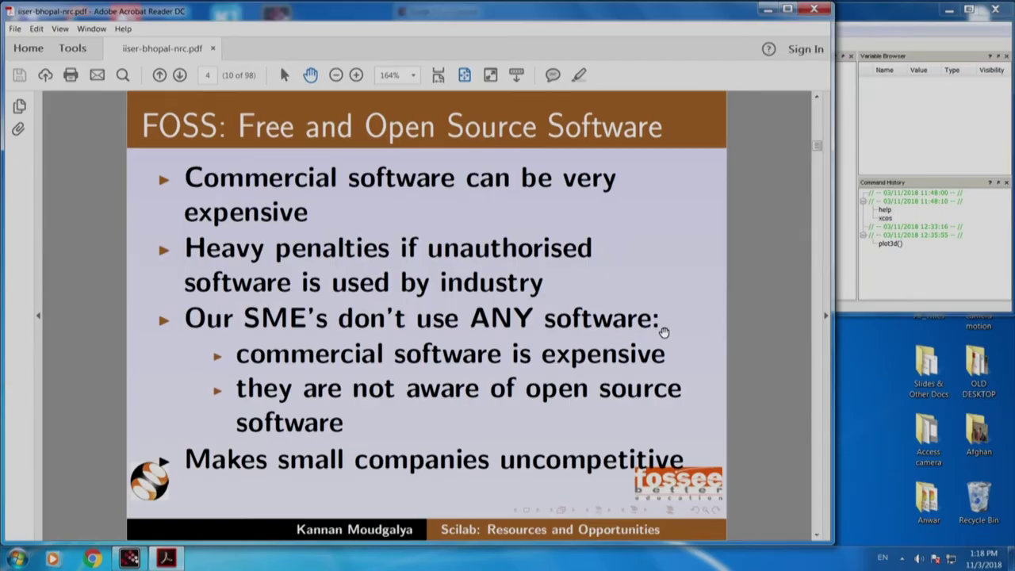
{"action": "key", "text": "Page_Down"}
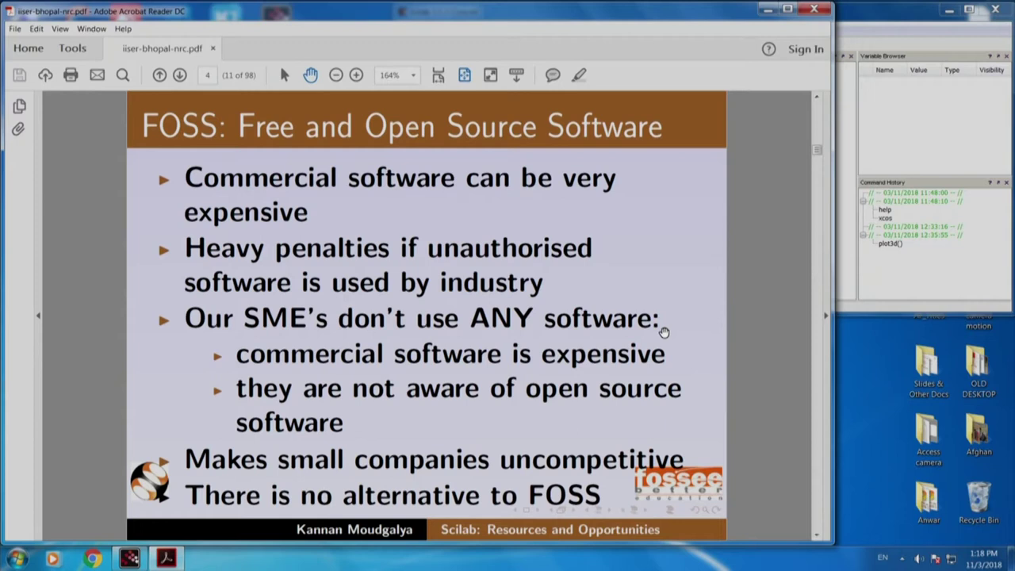
Advance to the "Why FOSS?" slide and reveal its points up to growth through collaborative contribution.
{"action": "key", "text": "Page_Down"}
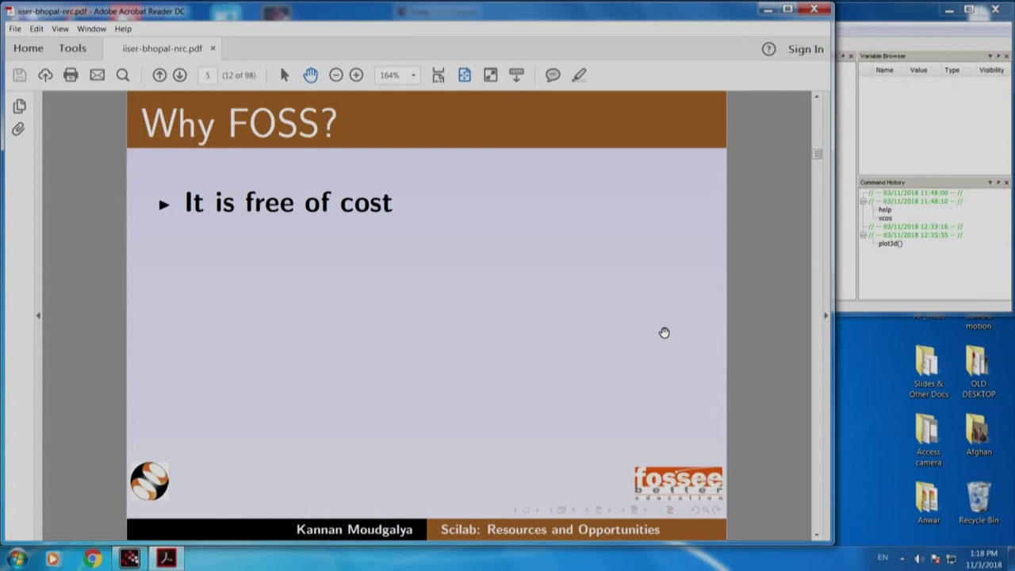
{"action": "key", "text": "Page_Down"}
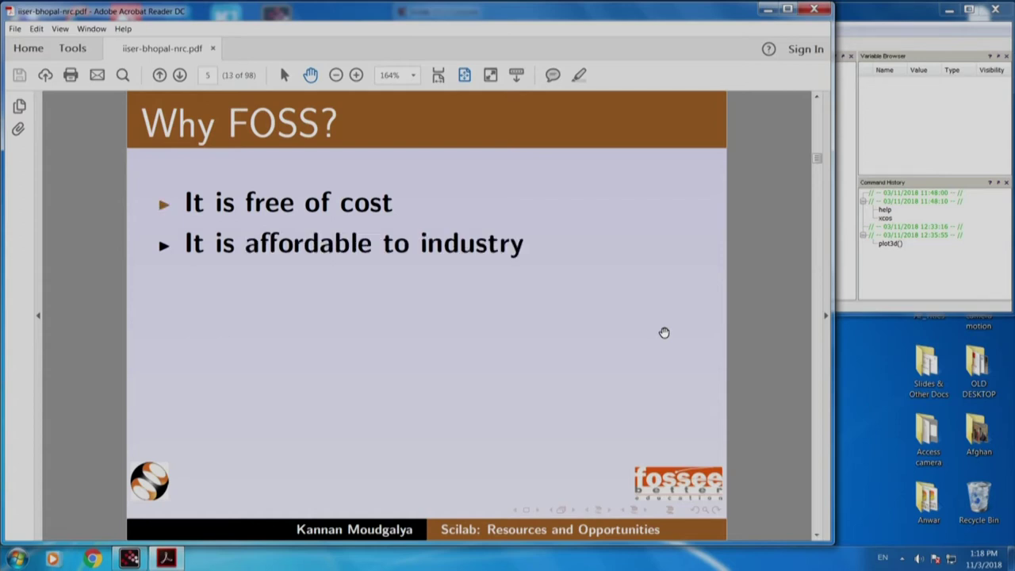
{"action": "key", "text": "Page_Down"}
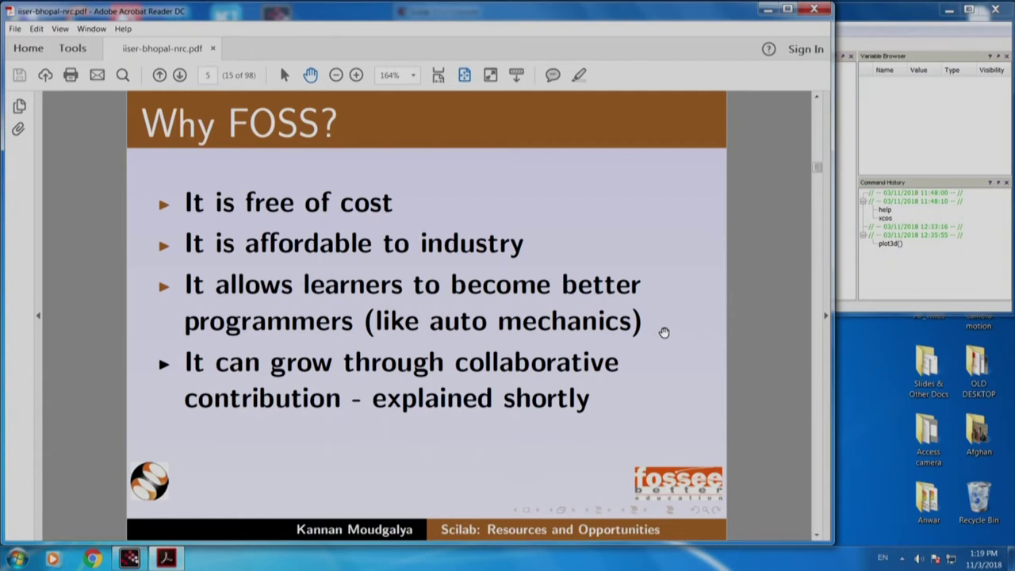
Go through the slides introducing Scilab as a Matlab alternative, up to "How reliable is Scilab?".
{"action": "key", "text": "Page_Down"}
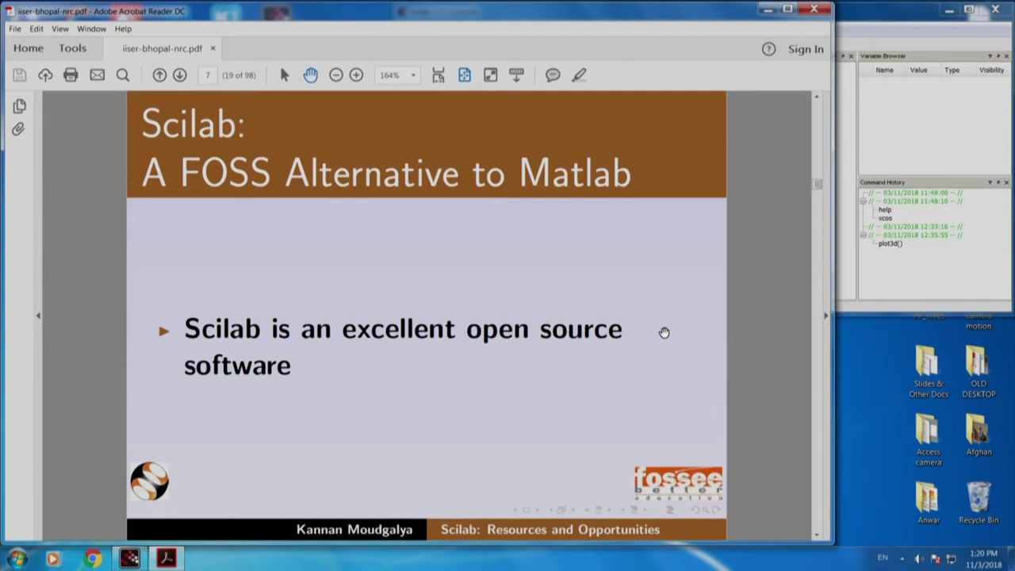
{"action": "key", "text": "Page_Down"}
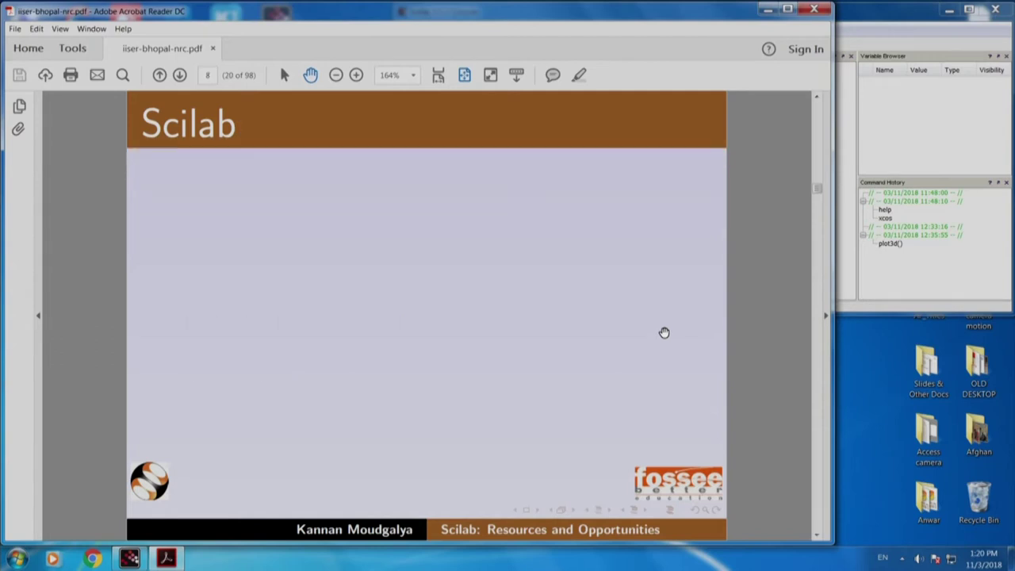
{"action": "key", "text": "Page_Down"}
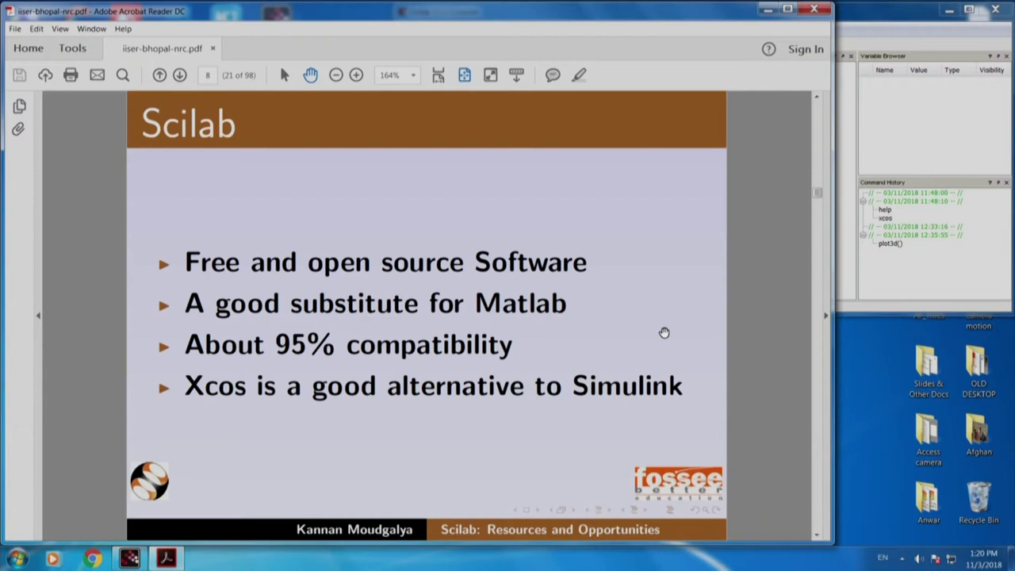
{"action": "key", "text": "Page_Down"}
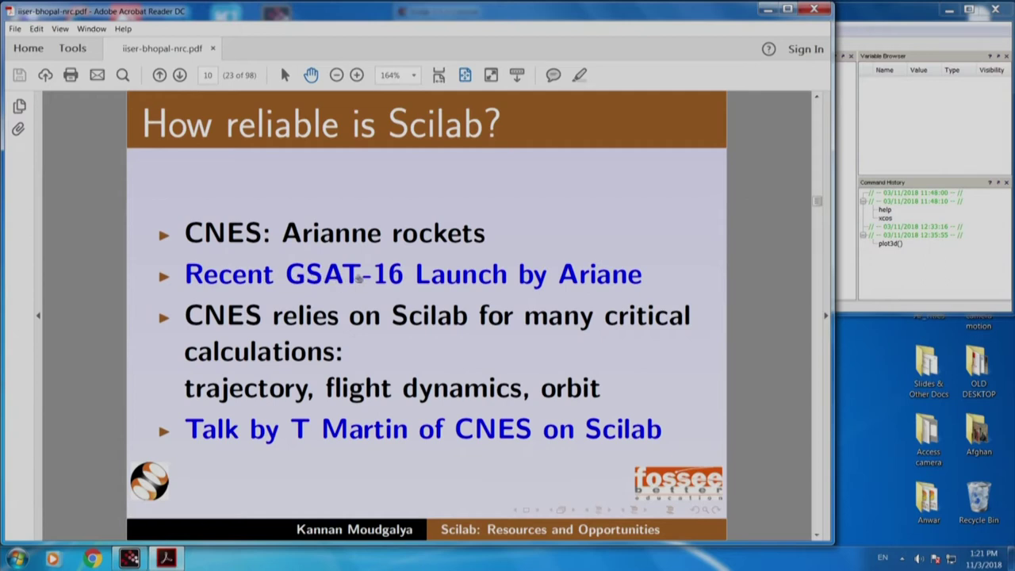
Open the linked article on the GSAT-16 launch by Ariane and highlight the satellite name and the Arianespace rocket passage.
{"action": "mouse_move", "coordinate": [445, 284]}
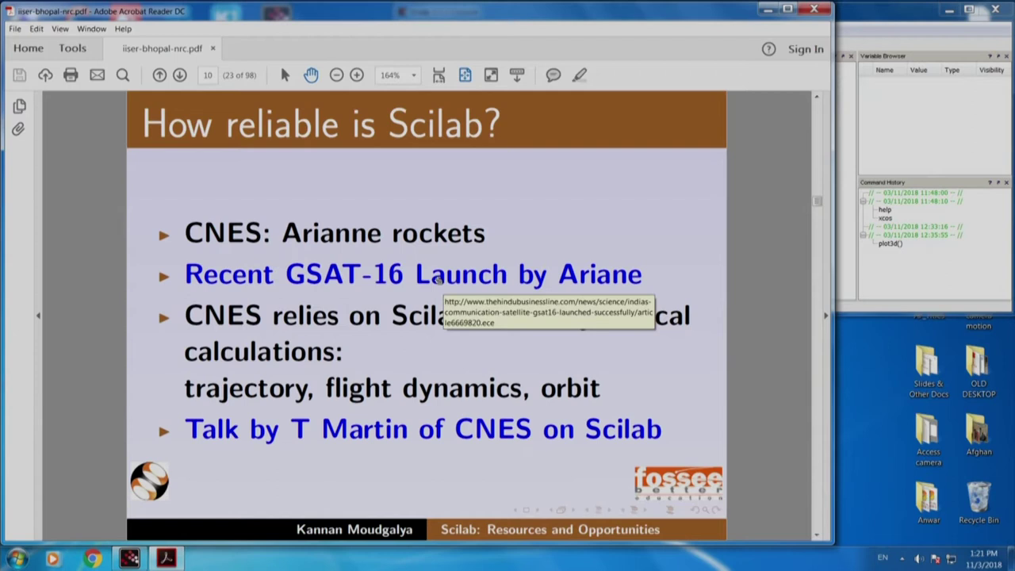
{"action": "left_click", "coordinate": [437, 274]}
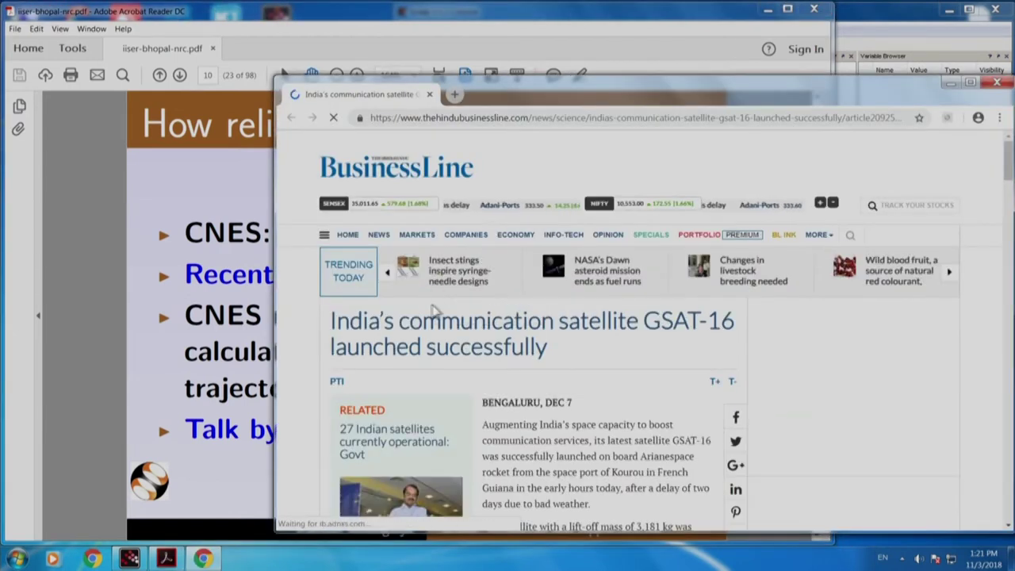
{"action": "mouse_move", "coordinate": [516, 235]}
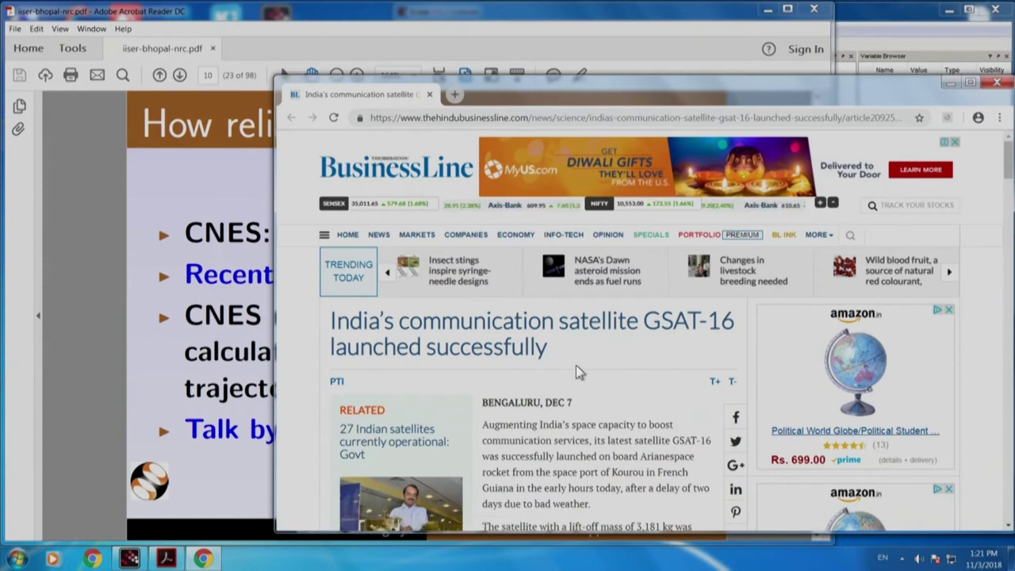
{"action": "scroll", "coordinate": [575, 365], "scroll_direction": "down", "scroll_amount": 1}
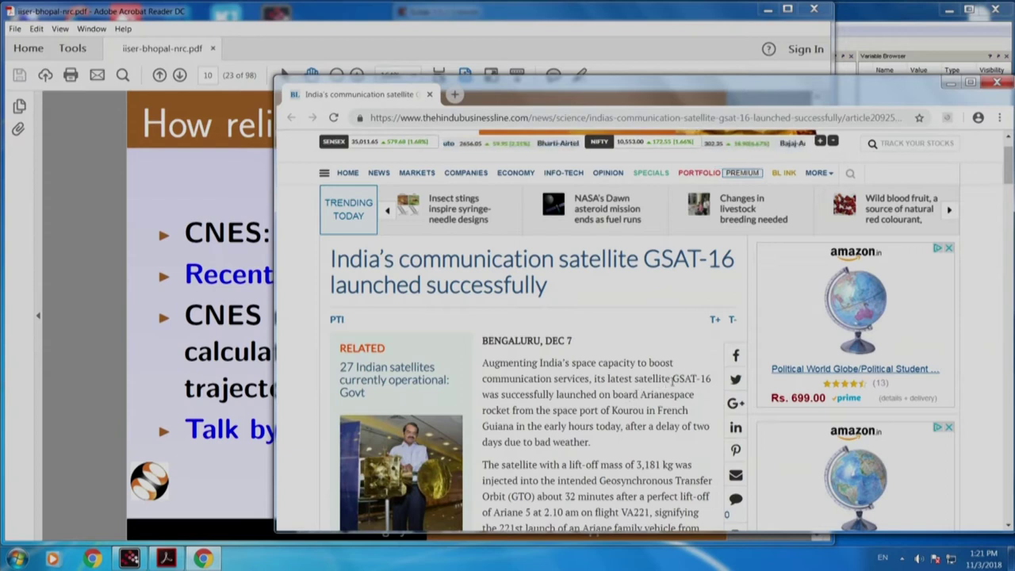
{"action": "left_click_drag", "start_coordinate": [672, 379], "coordinate": [707, 379]}
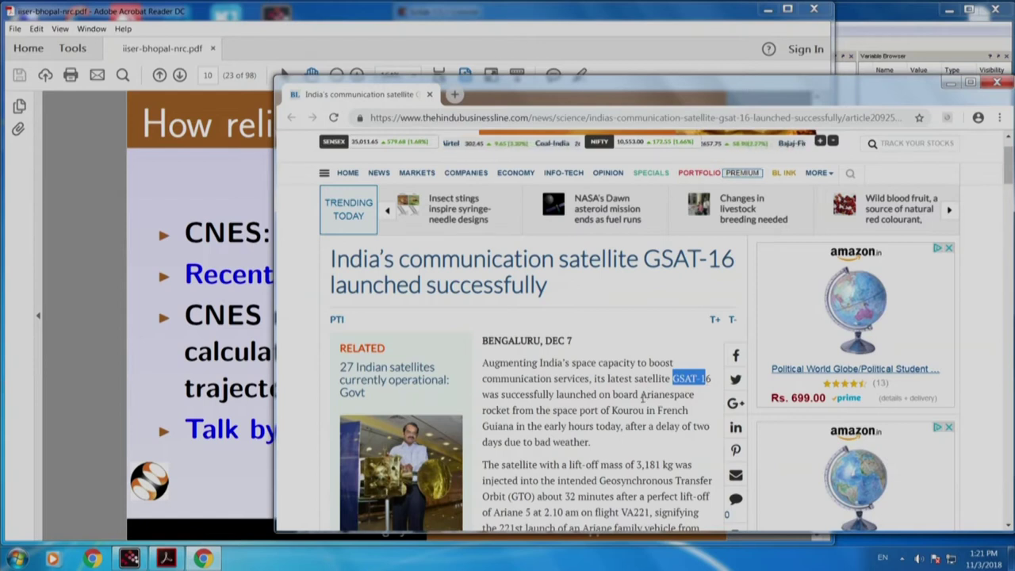
{"action": "left_click_drag", "start_coordinate": [641, 395], "coordinate": [692, 409]}
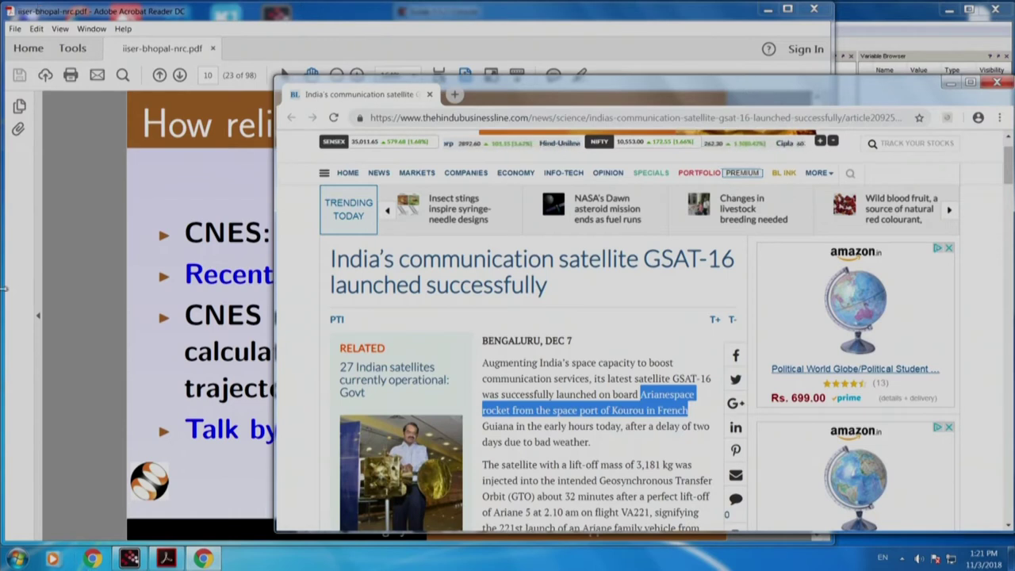
Return to the slides and open the link to the CNES talk on Scilab, allowing the connection to scilab.org.
{"action": "left_click", "coordinate": [131, 226]}
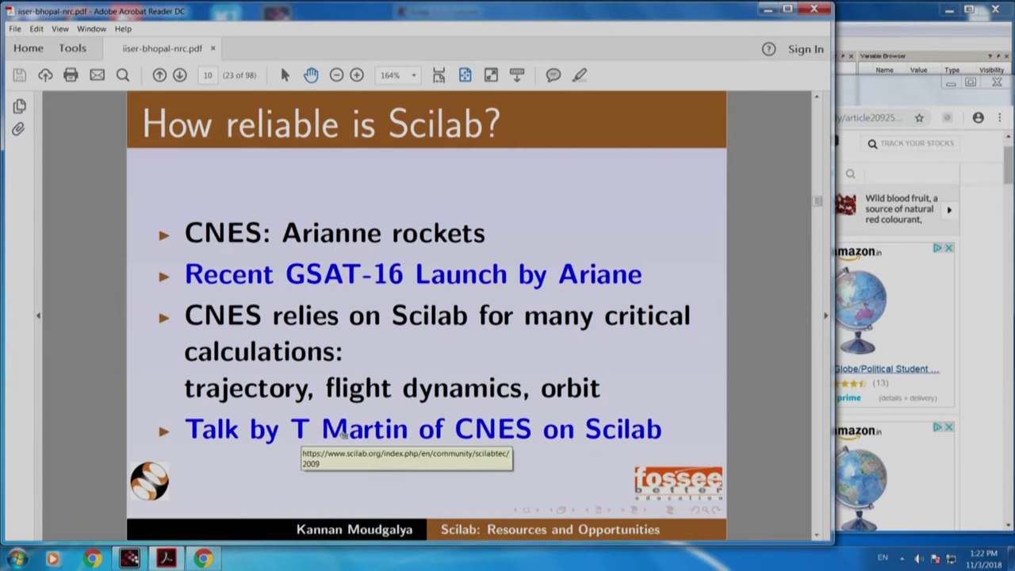
{"action": "left_click", "coordinate": [344, 436]}
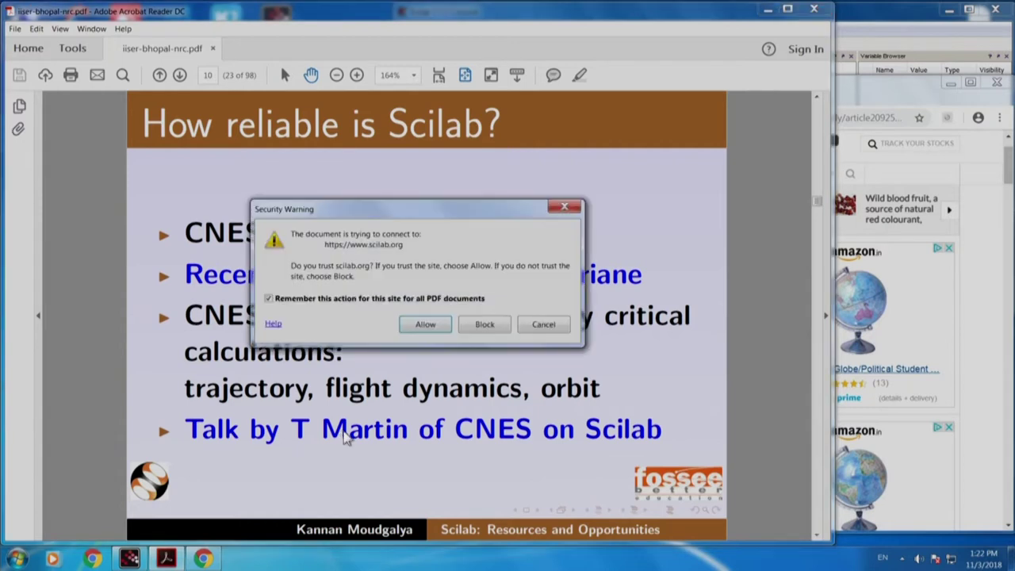
{"action": "left_click", "coordinate": [420, 325]}
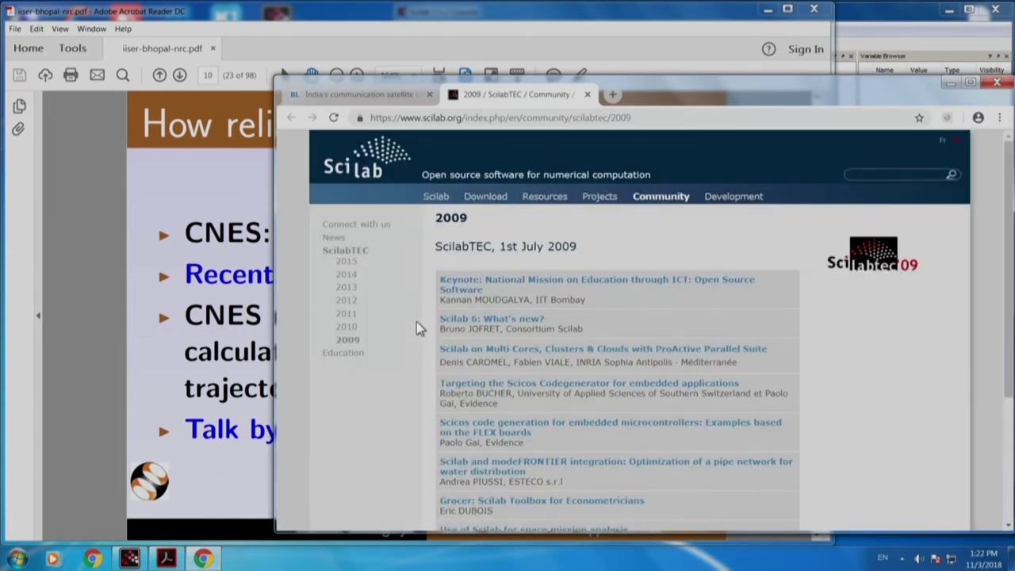
Find the talk "Use of Scilab for space mission analysis" in the 2009 ScilabTEC list and open its abstract, enlarged to 150%.
{"action": "key", "text": "ctrl+plus"}
{"action": "key", "text": "ctrl+plus"}
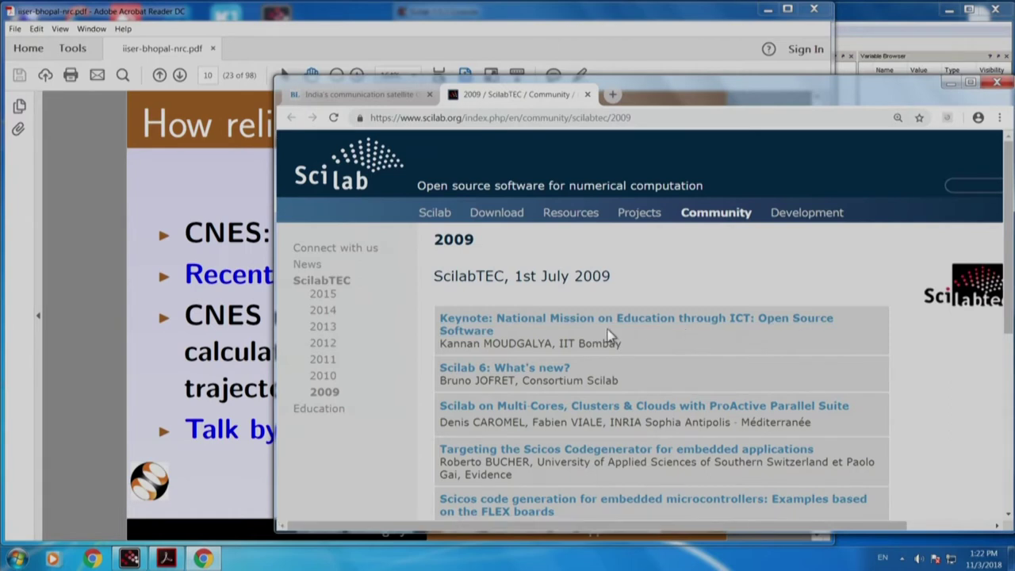
{"action": "scroll", "coordinate": [608, 337], "scroll_direction": "down", "scroll_amount": 1}
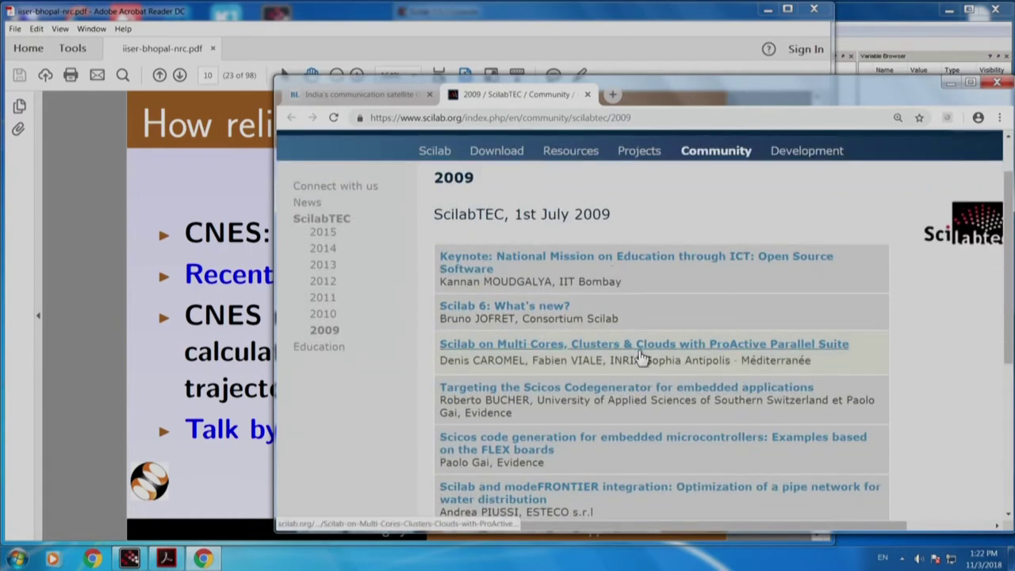
{"action": "scroll", "coordinate": [641, 353], "scroll_direction": "down", "scroll_amount": 2}
{"action": "scroll", "coordinate": [638, 351], "scroll_direction": "down", "scroll_amount": 1}
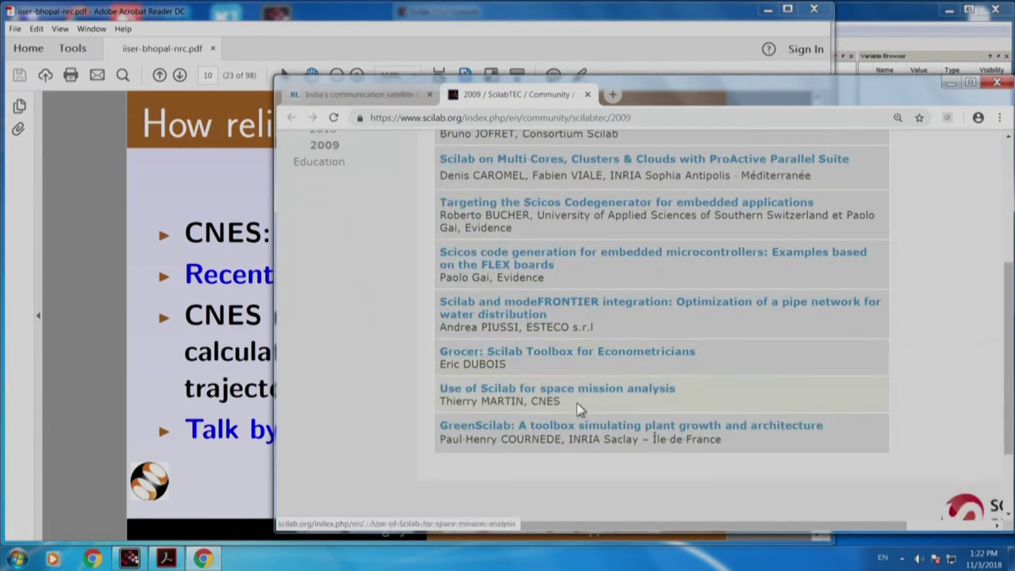
{"action": "left_click", "coordinate": [495, 388]}
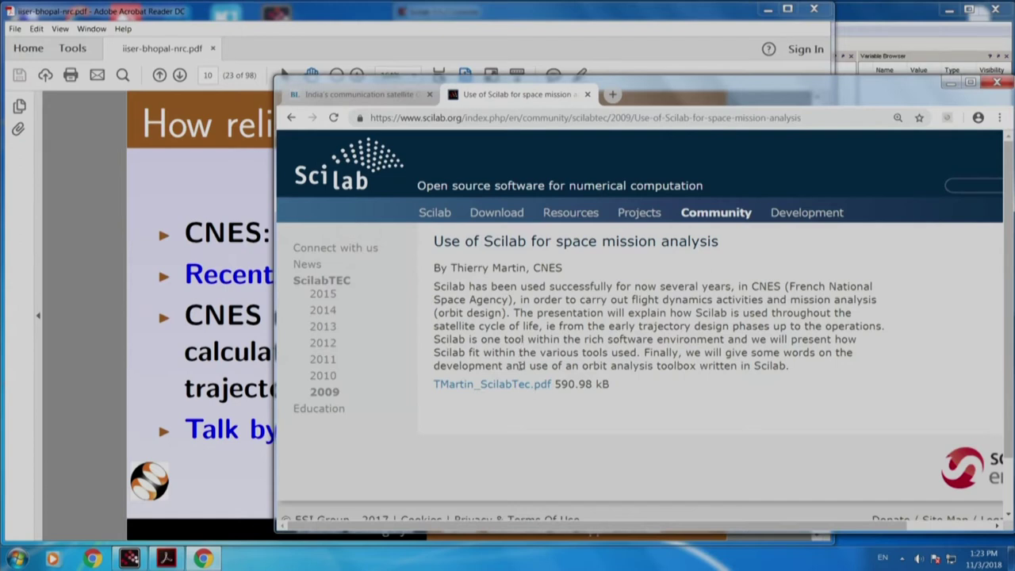
{"action": "key", "text": "ctrl+plus"}
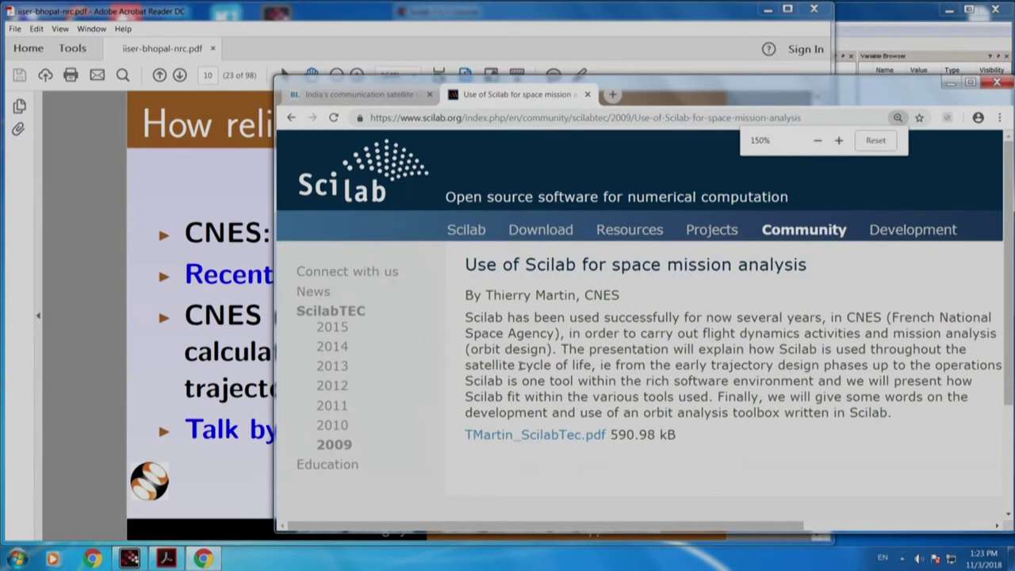
Download the talk's PDF, open it in the browser and read on to the "Use of Scilab in CNES" page.
{"action": "left_click", "coordinate": [524, 437]}
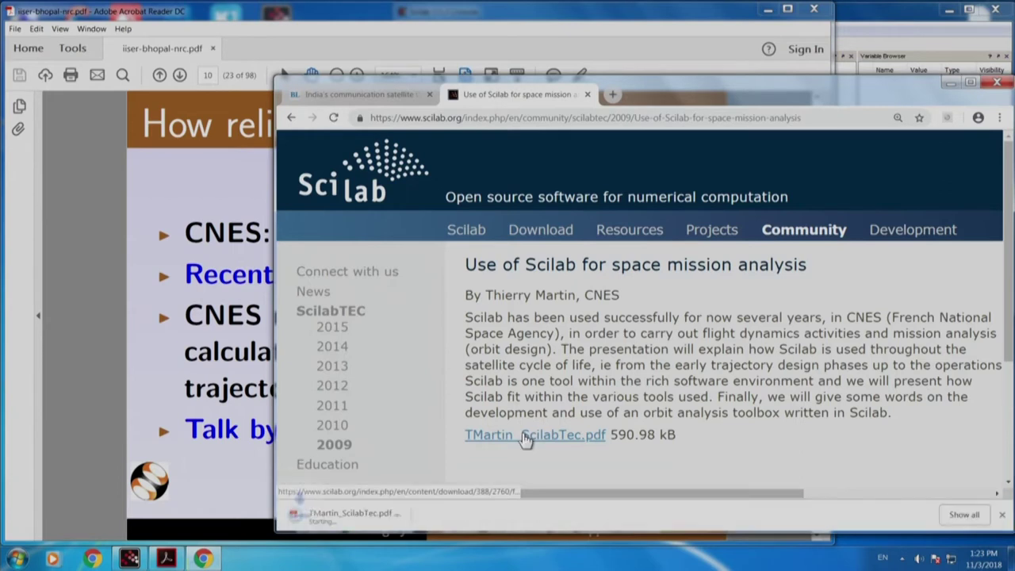
{"action": "left_click", "coordinate": [353, 519]}
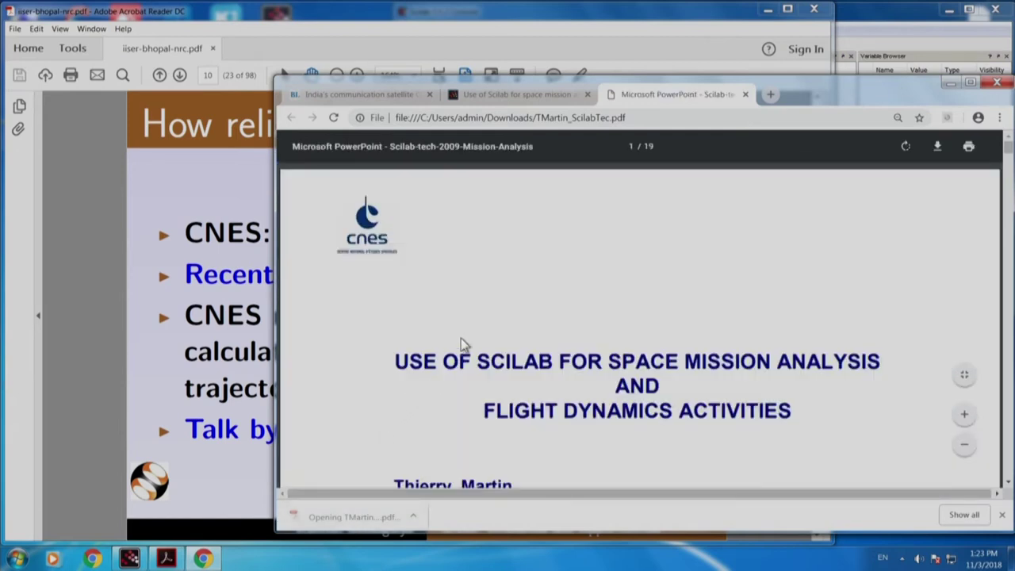
{"action": "scroll", "coordinate": [460, 337], "scroll_direction": "down", "scroll_amount": 3}
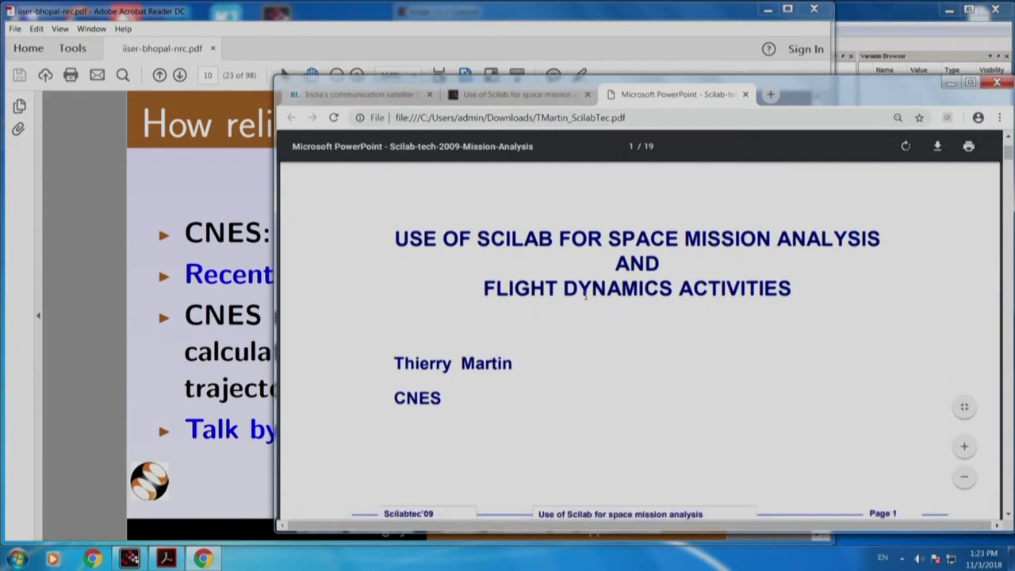
{"action": "scroll", "coordinate": [589, 295], "scroll_direction": "down", "scroll_amount": 3}
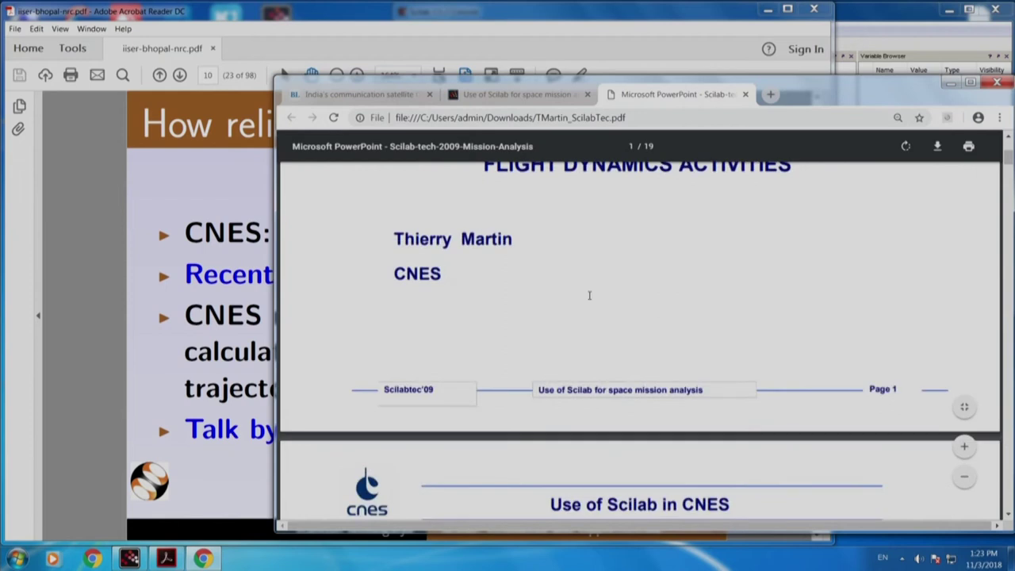
{"action": "scroll", "coordinate": [589, 295], "scroll_direction": "down", "scroll_amount": 3}
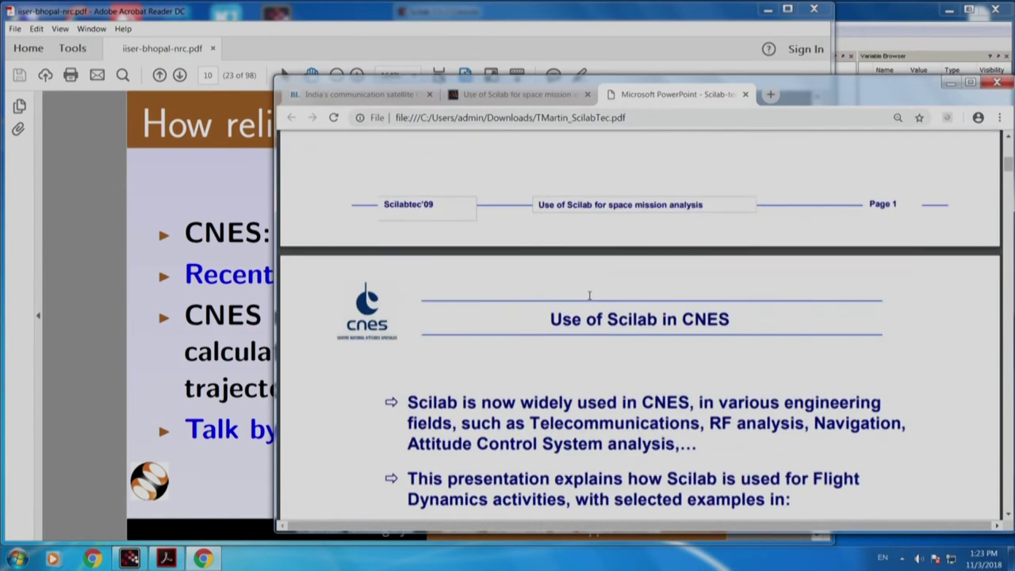
{"action": "scroll", "coordinate": [589, 295], "scroll_direction": "down", "scroll_amount": 1}
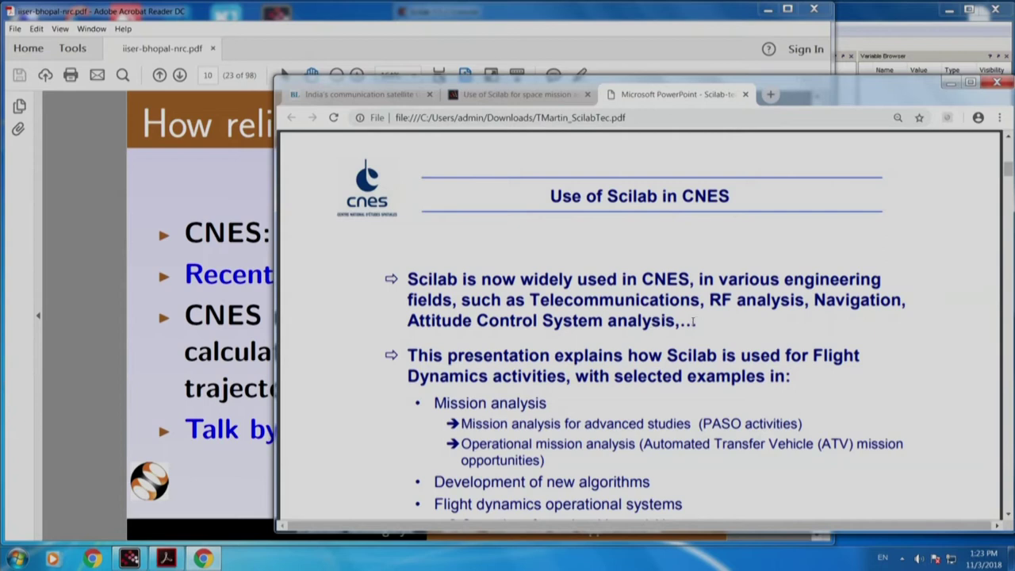
Read on through the CNES talk's PDF to its "Conclusions" page.
{"action": "scroll", "coordinate": [682, 323], "scroll_direction": "down", "scroll_amount": 1}
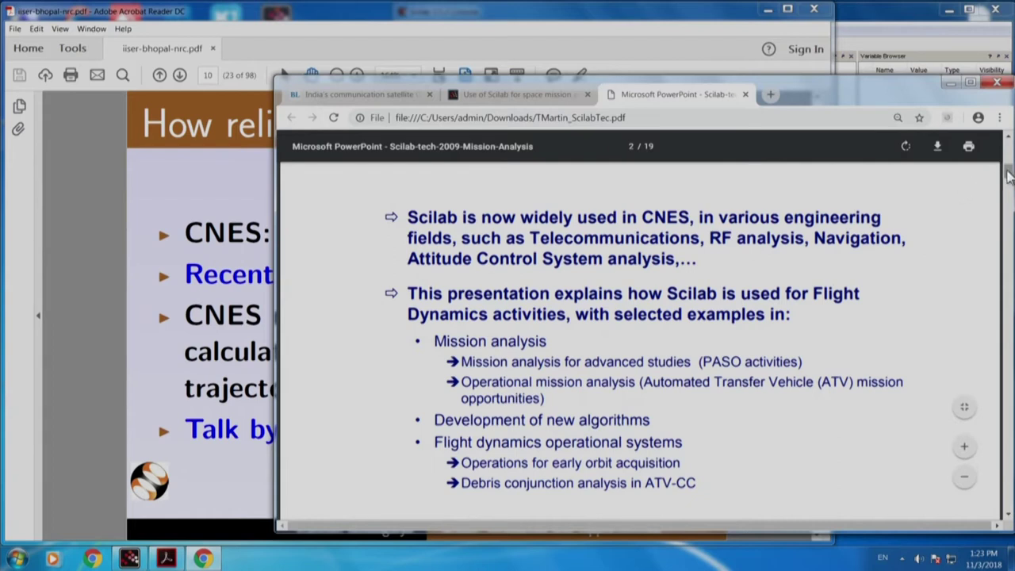
{"action": "left_click_drag", "start_coordinate": [1007, 175], "coordinate": [1007, 497]}
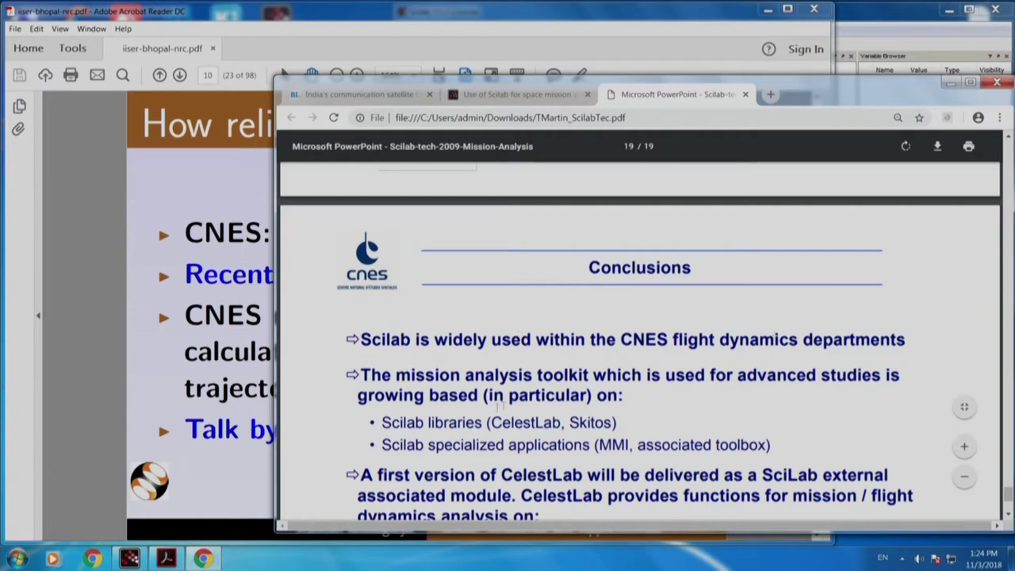
Return to the slides and open the link "Few more industrial applications of Scilab", allowing the connection to scilab.io.
{"action": "left_click", "coordinate": [144, 355]}
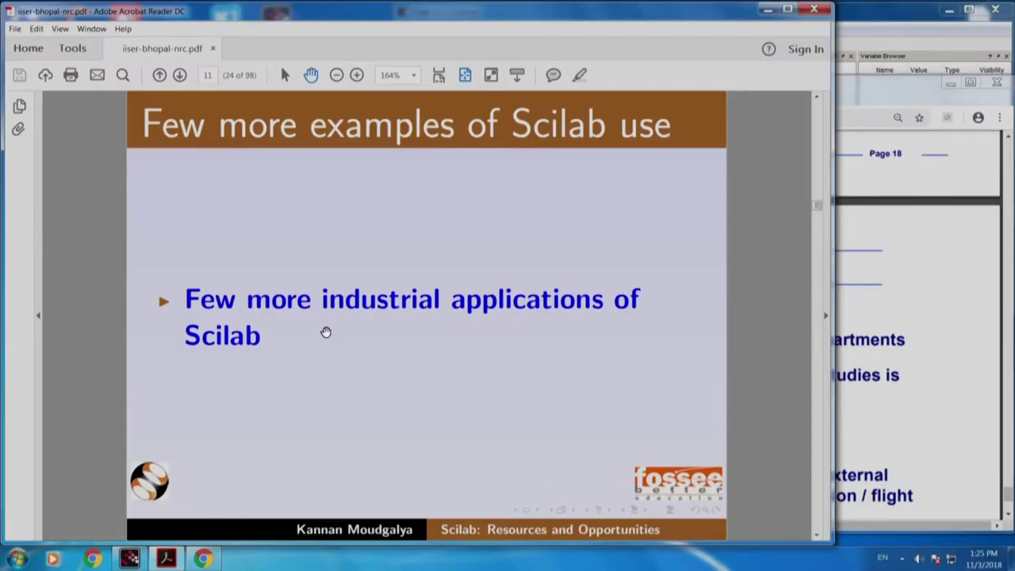
{"action": "left_click", "coordinate": [426, 305]}
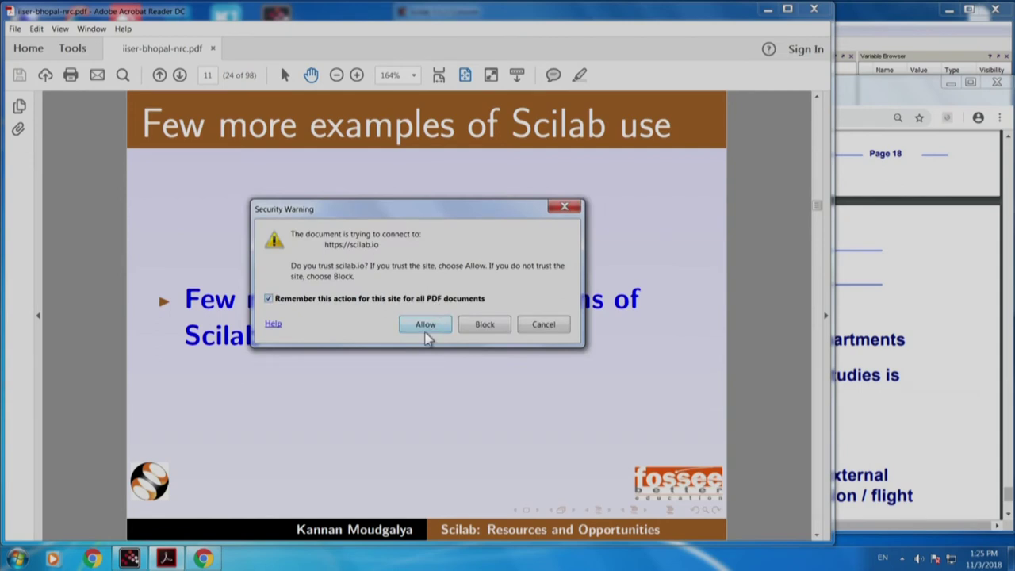
{"action": "left_click", "coordinate": [426, 324]}
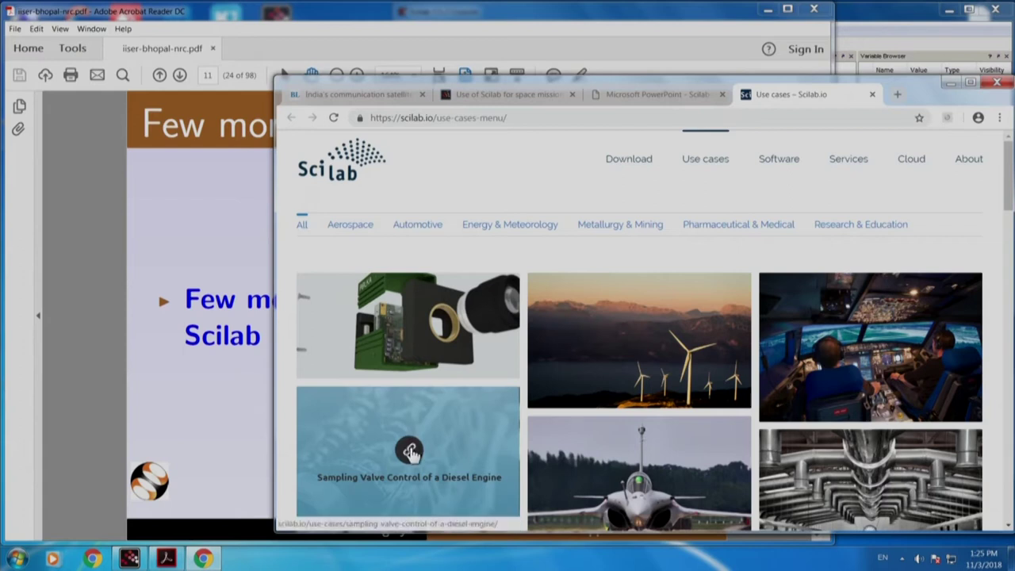
Read the use case "Sampling Valve Control of a Diesel Engine", and go back to browse the full list of Scilab use cases.
{"action": "left_click", "coordinate": [410, 451]}
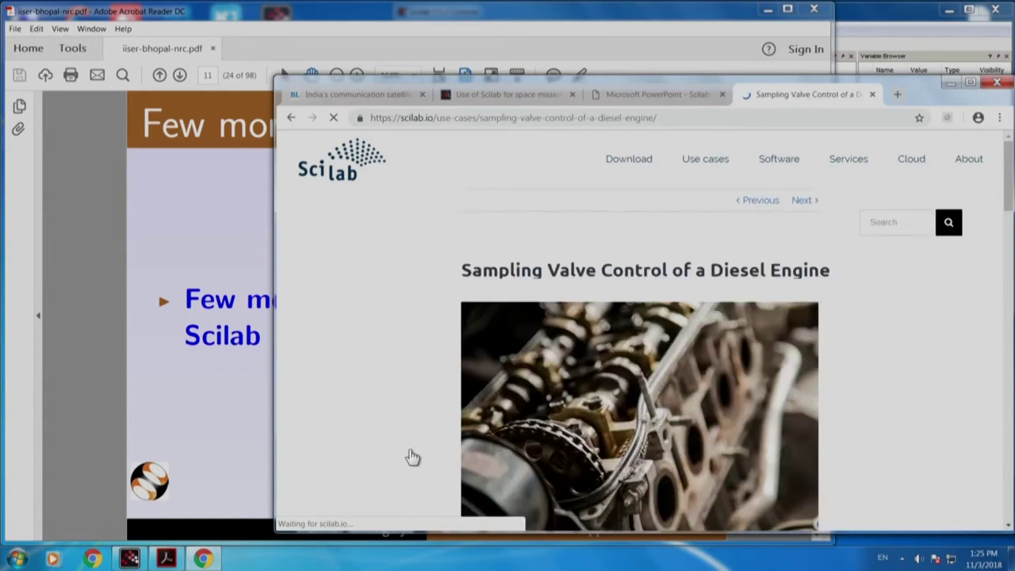
{"action": "scroll", "coordinate": [433, 402], "scroll_direction": "down", "scroll_amount": 2}
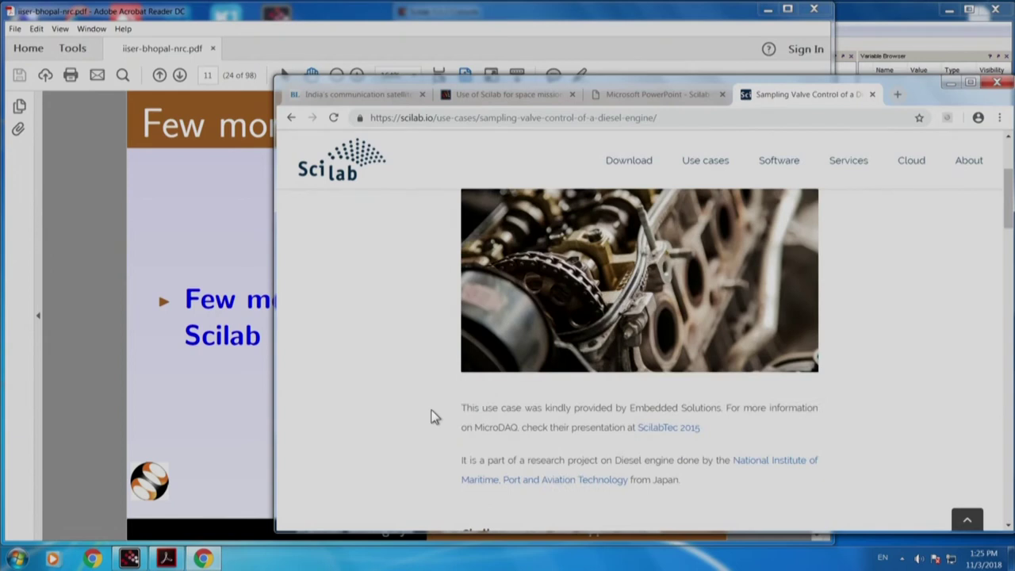
{"action": "scroll", "coordinate": [433, 417], "scroll_direction": "down", "scroll_amount": 2}
{"action": "left_click", "coordinate": [291, 118]}
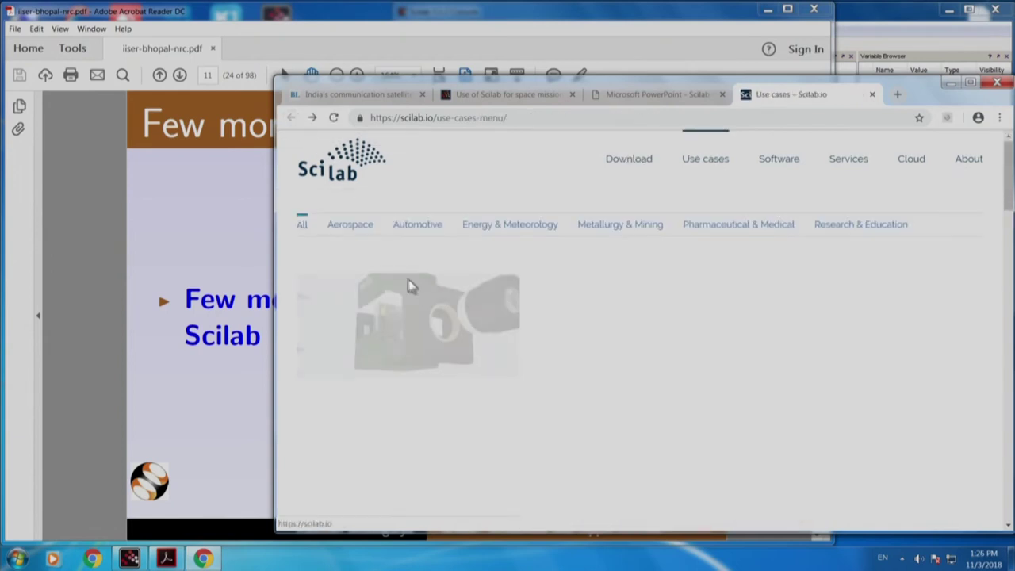
{"action": "scroll", "coordinate": [589, 442], "scroll_direction": "down", "scroll_amount": 10}
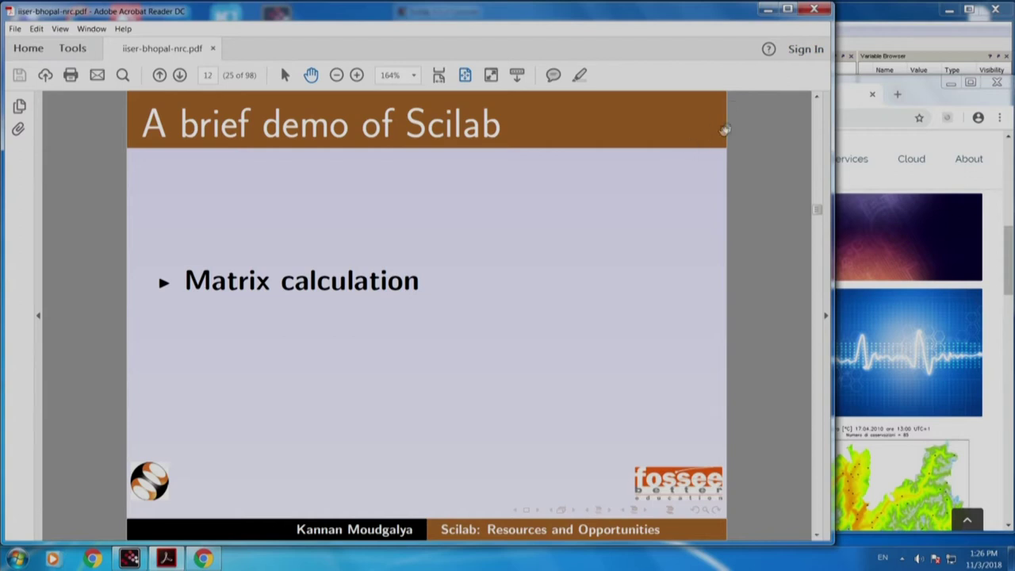
Switch to the Scilab console, rerun the plot3d() command and close the resulting graphic window.
{"action": "left_click", "coordinate": [864, 19]}
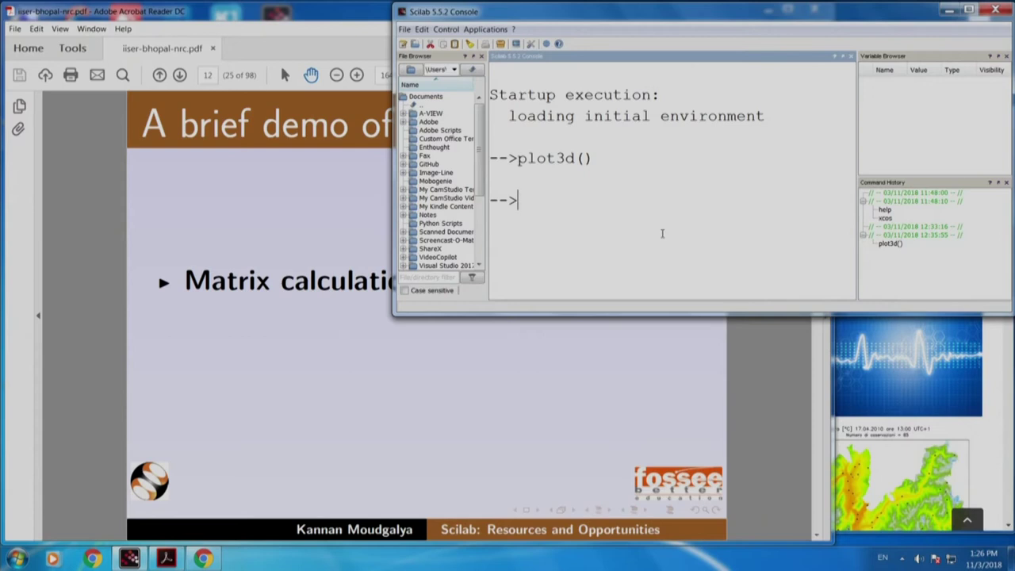
{"action": "key", "text": "Up"}
{"action": "key", "text": "Return"}
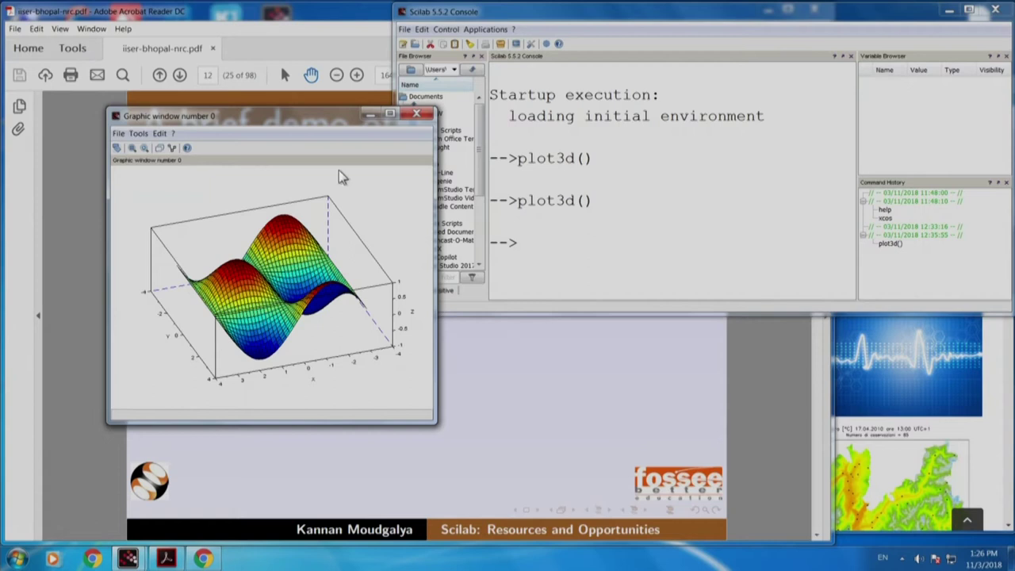
{"action": "left_click", "coordinate": [421, 116]}
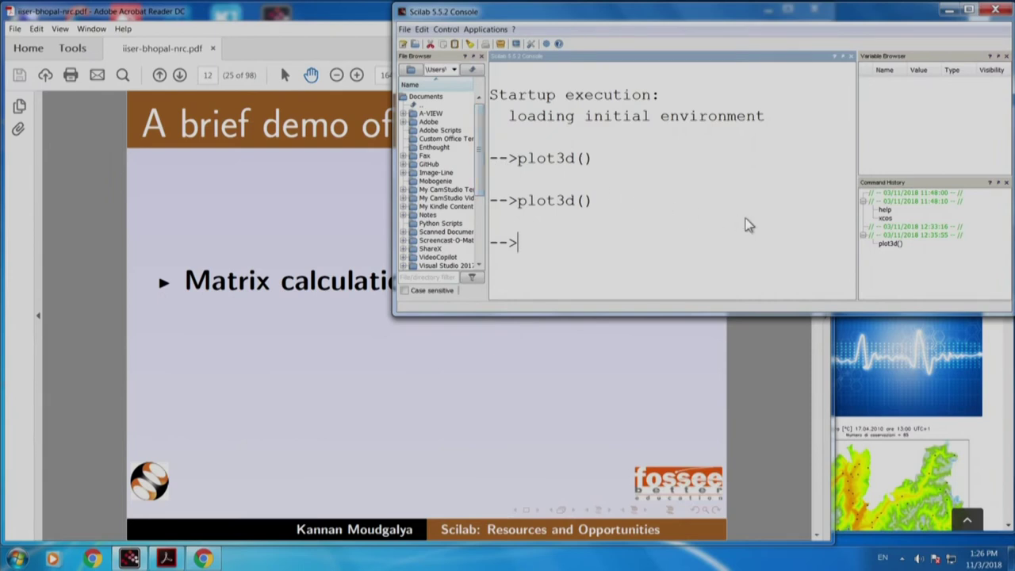
Define the 3x3 matrix A = [1 2 3;4 5 6;7 8 0] in the Scilab console.
{"action": "type", "text": "A = [1 2 3;4 5 6"}
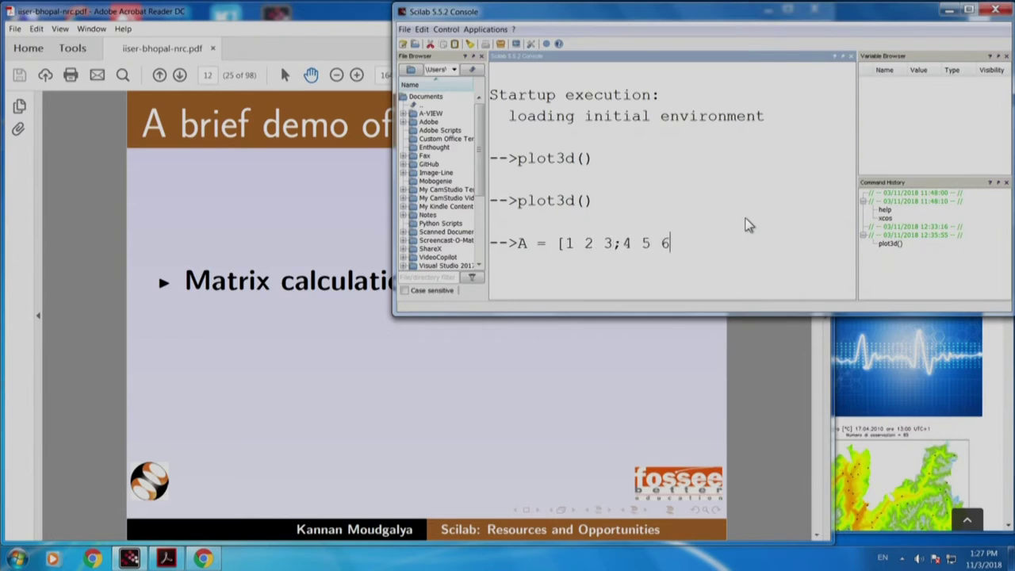
{"action": "type", "text": ";7 8 0]"}
{"action": "key", "text": "Return"}
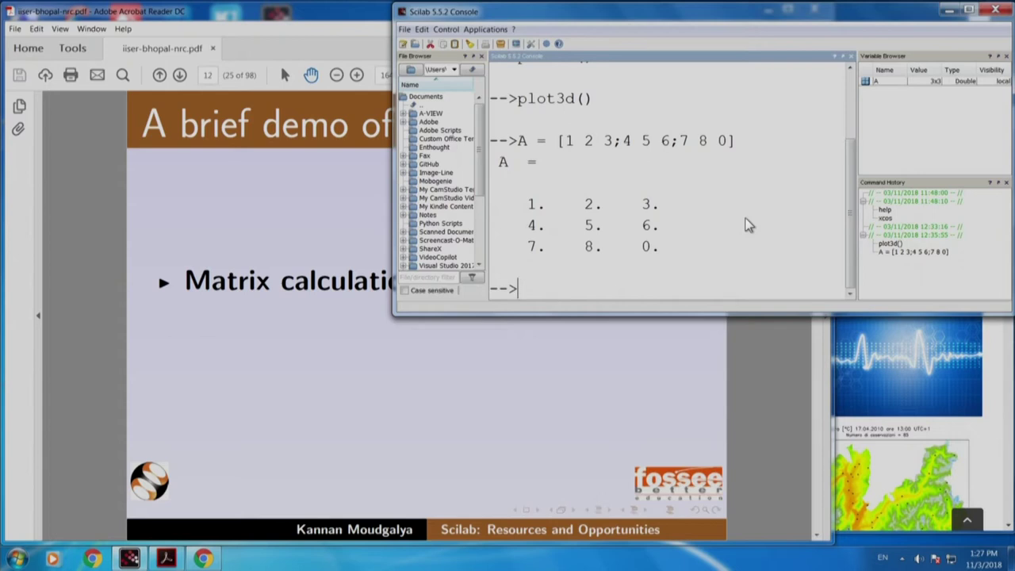
Compute the determinant of matrix A with det(A) and its eigenvalues with spec(A).
{"action": "type", "text": "det(A)"}
{"action": "key", "text": "Return"}
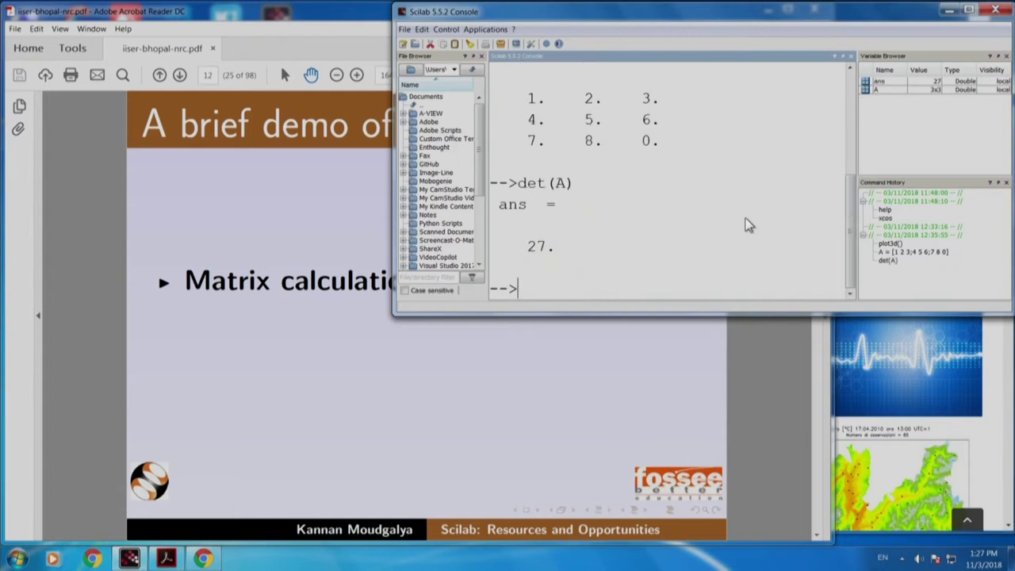
{"action": "type", "text": "spec(A)"}
{"action": "key", "text": "Return"}
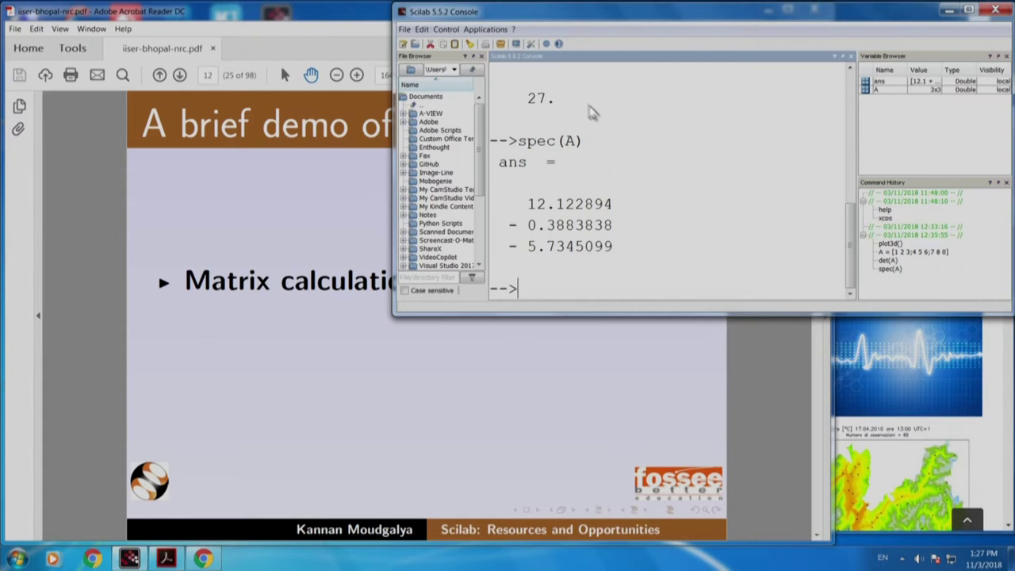
Open Scilab's demonstrations, run plot2d and plotyyy from the 2D and 3D plots in Graphics, and close the plot window.
{"action": "left_click", "coordinate": [546, 45]}
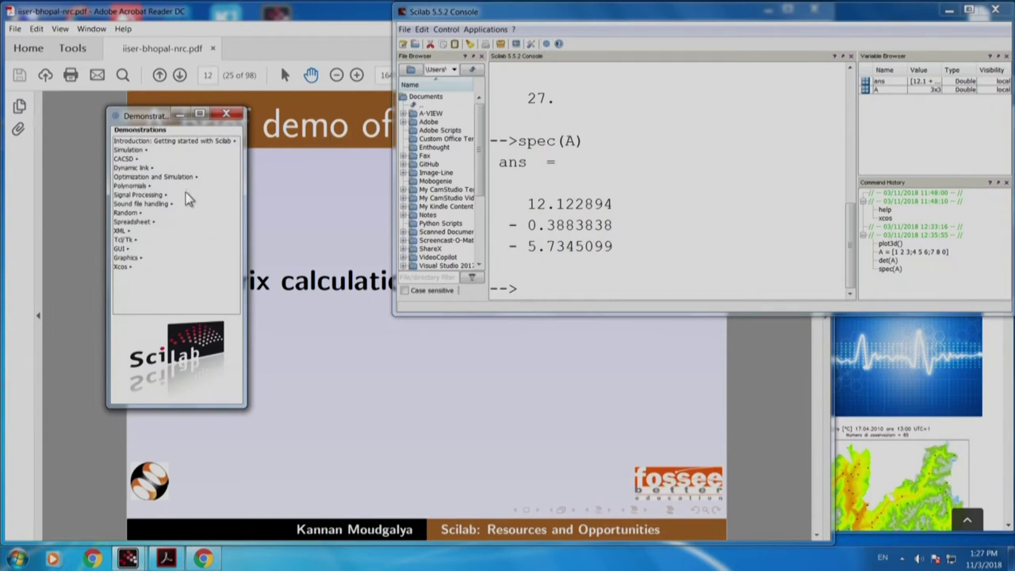
{"action": "left_click", "coordinate": [126, 258]}
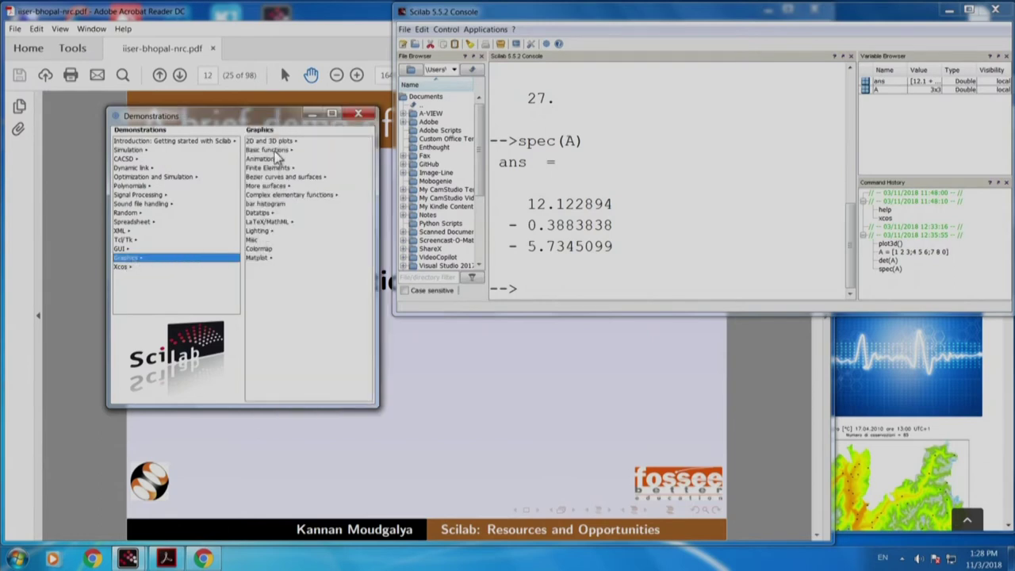
{"action": "left_click", "coordinate": [278, 141]}
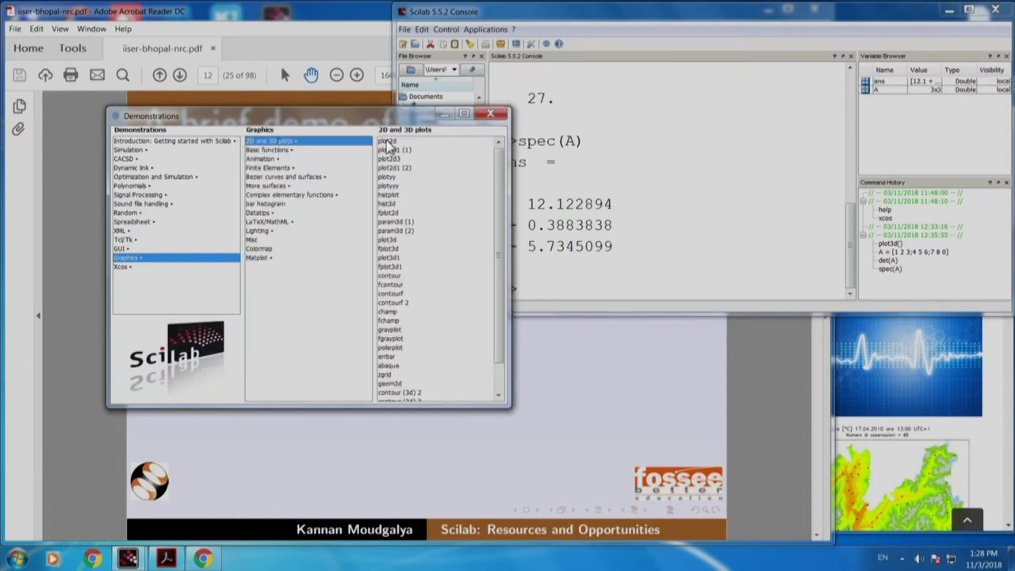
{"action": "left_click", "coordinate": [386, 140]}
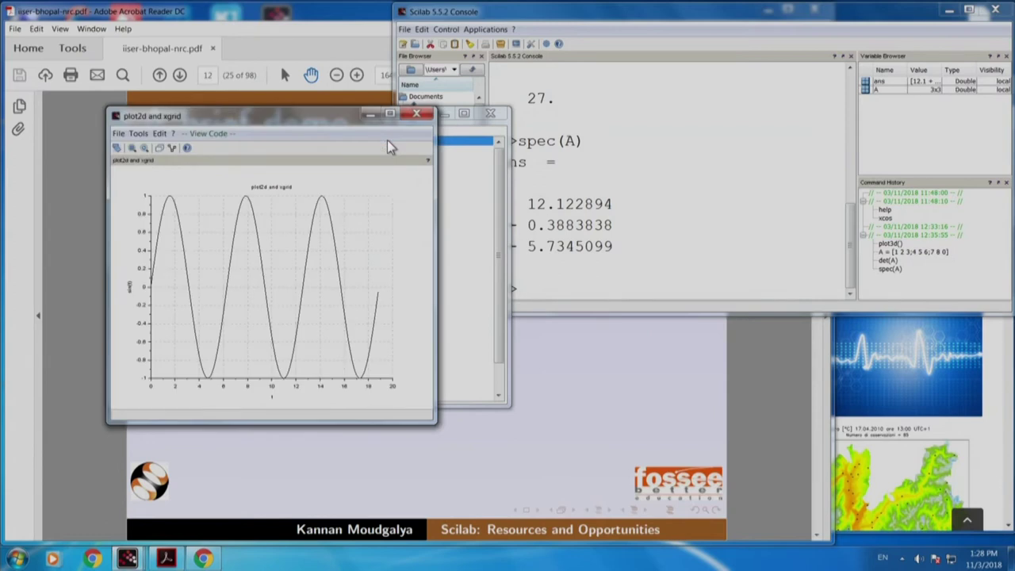
{"action": "left_click", "coordinate": [449, 187]}
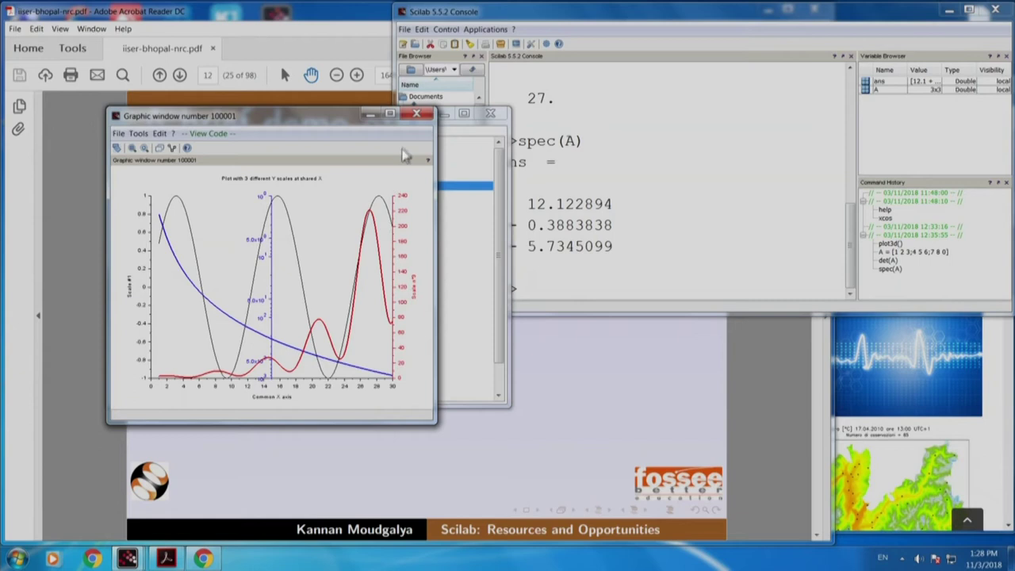
{"action": "left_click", "coordinate": [416, 113]}
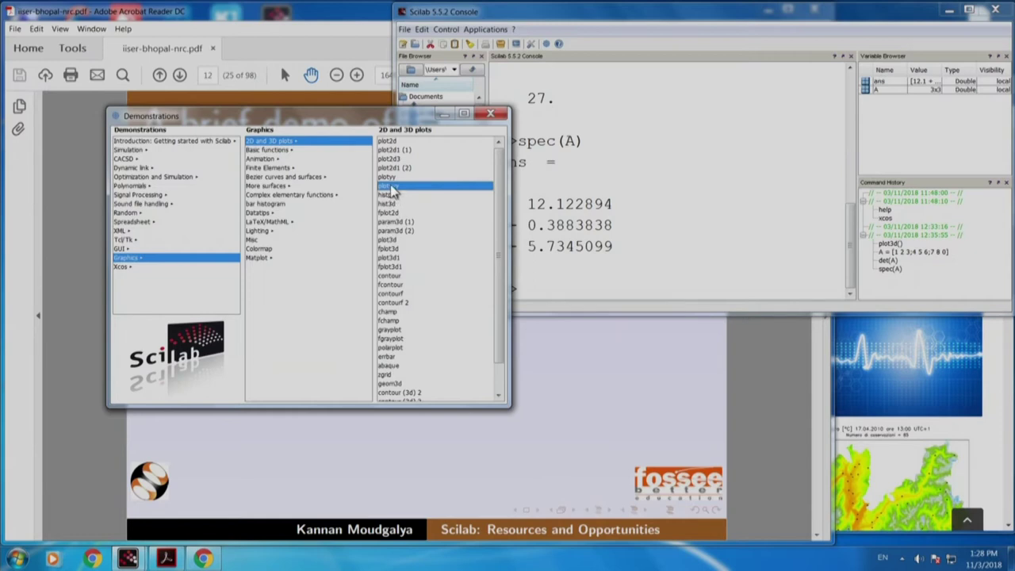
Run the histplot and fplot3d demonstrations, closing each plot window after viewing it.
{"action": "left_click", "coordinate": [392, 195]}
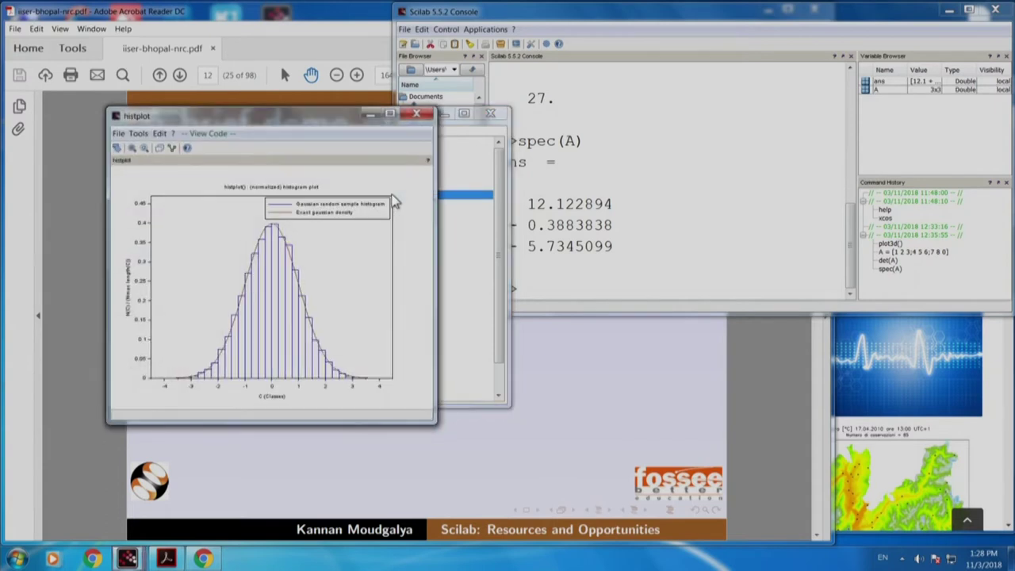
{"action": "left_click", "coordinate": [421, 115]}
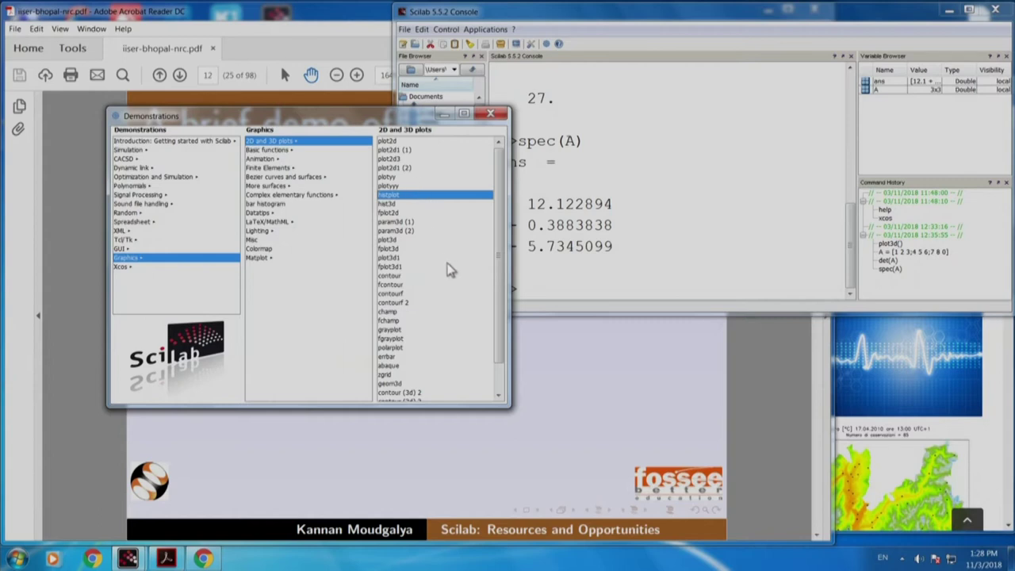
{"action": "left_click", "coordinate": [391, 248]}
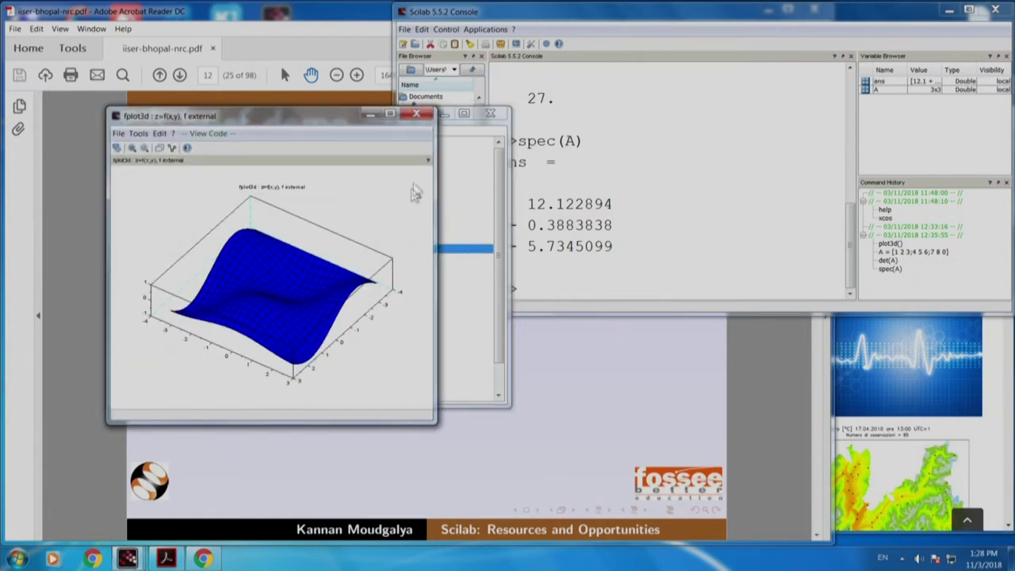
{"action": "left_click", "coordinate": [420, 115]}
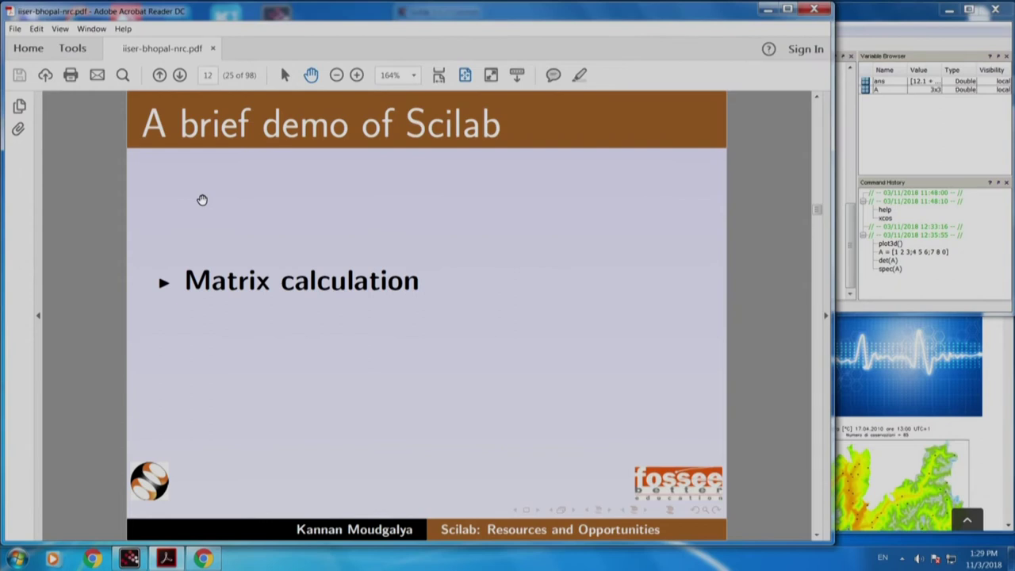
Return to the slides and advance past "A brief demo of Scilab" to "Open source software: Main problem, a solution".
{"action": "key", "text": "Page_Down"}
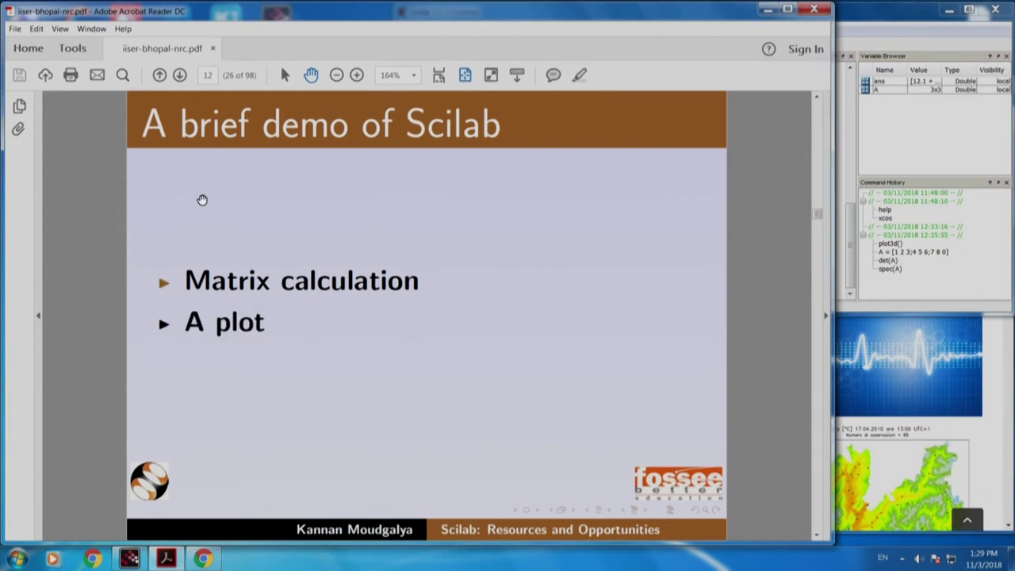
{"action": "key", "text": "Page_Down"}
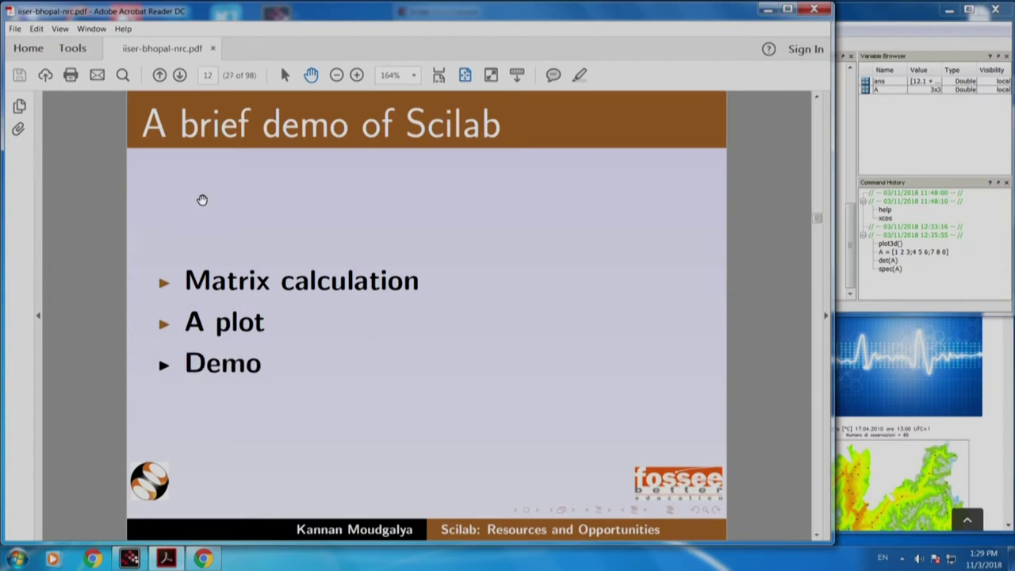
{"action": "key", "text": "Page_Down"}
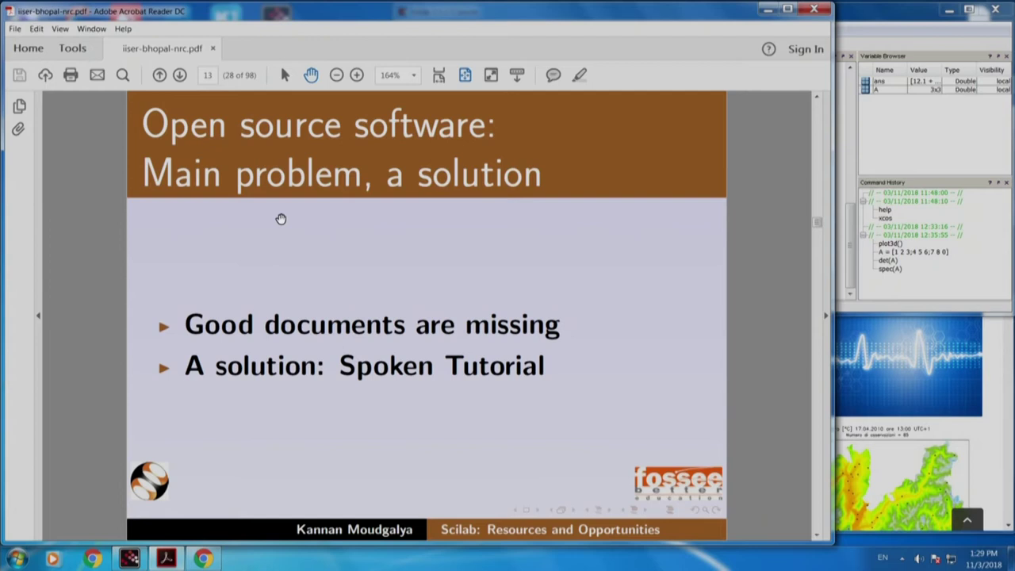
Advance to the "2. Spoken Tutorial" slide and reveal its points through "Audio dubbed into all 22 languages".
{"action": "key", "text": "Page_Down"}
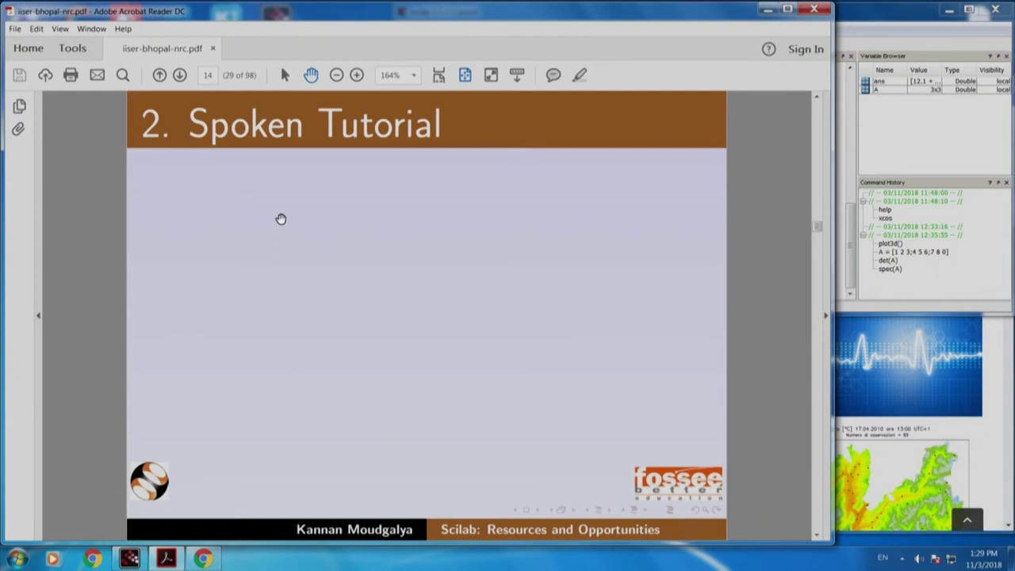
{"action": "key", "text": "Page_Down"}
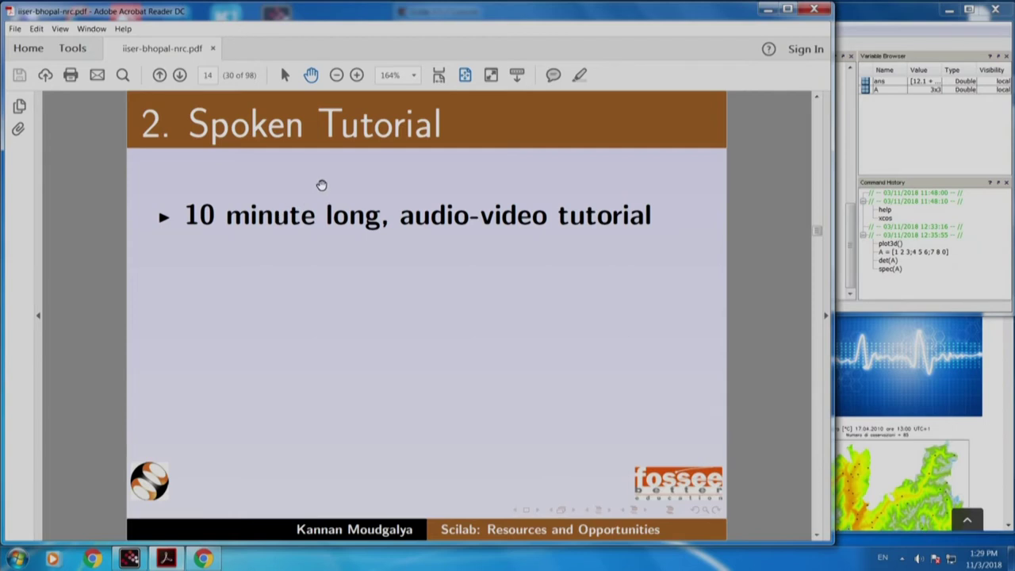
{"action": "key", "text": "Page_Down"}
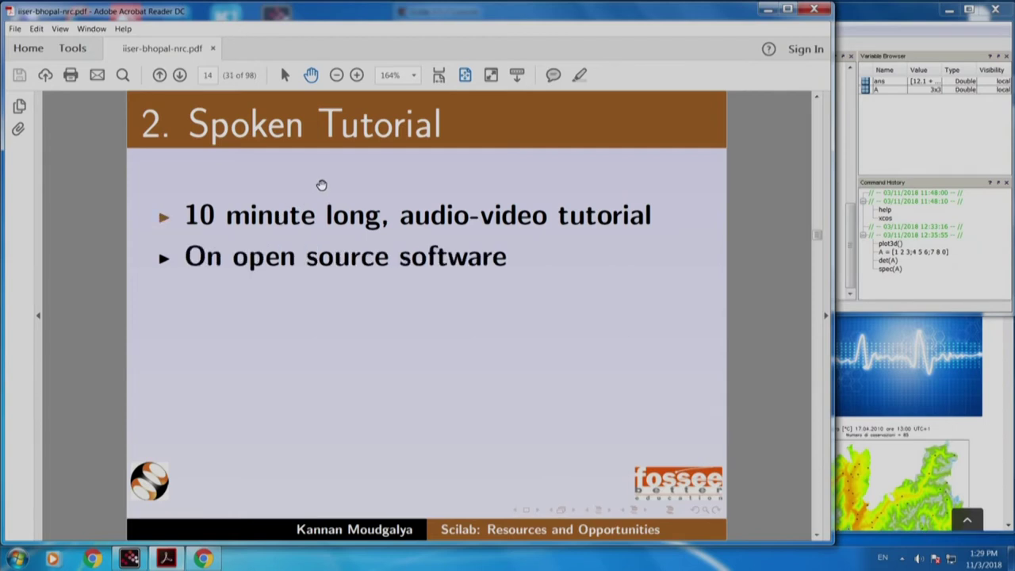
{"action": "key", "text": "Page_Down"}
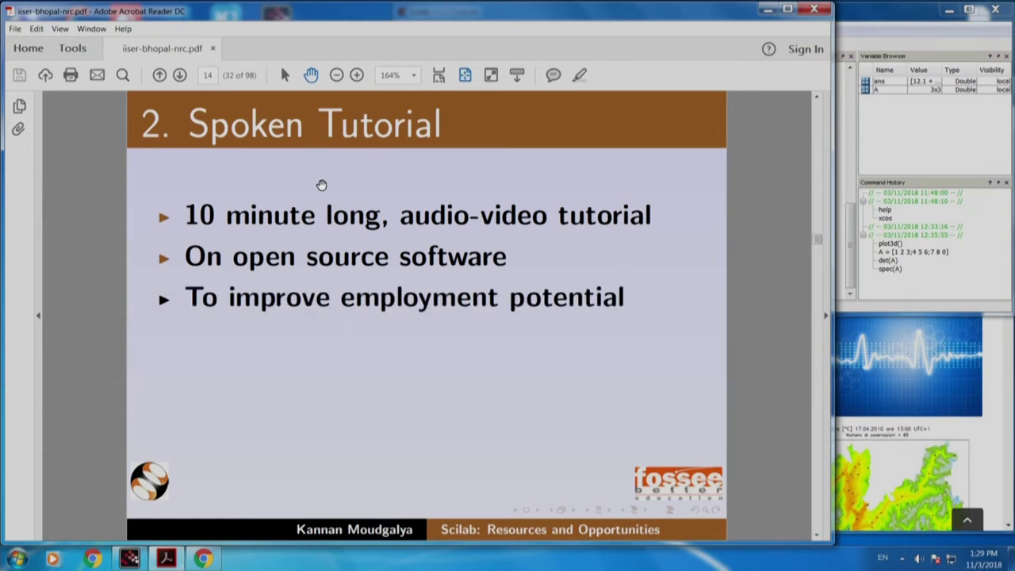
{"action": "key", "text": "Page_Down"}
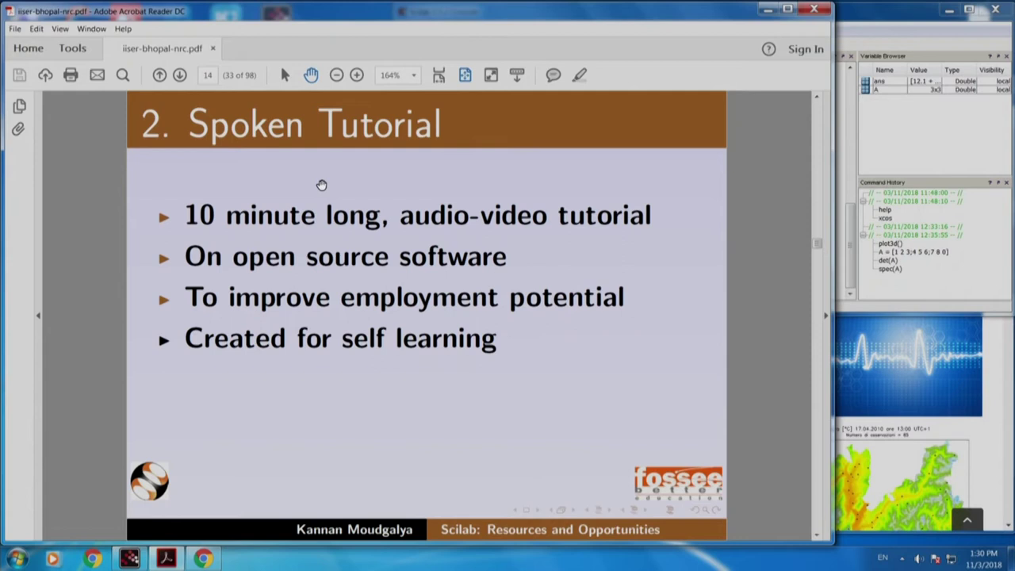
{"action": "key", "text": "Page_Down"}
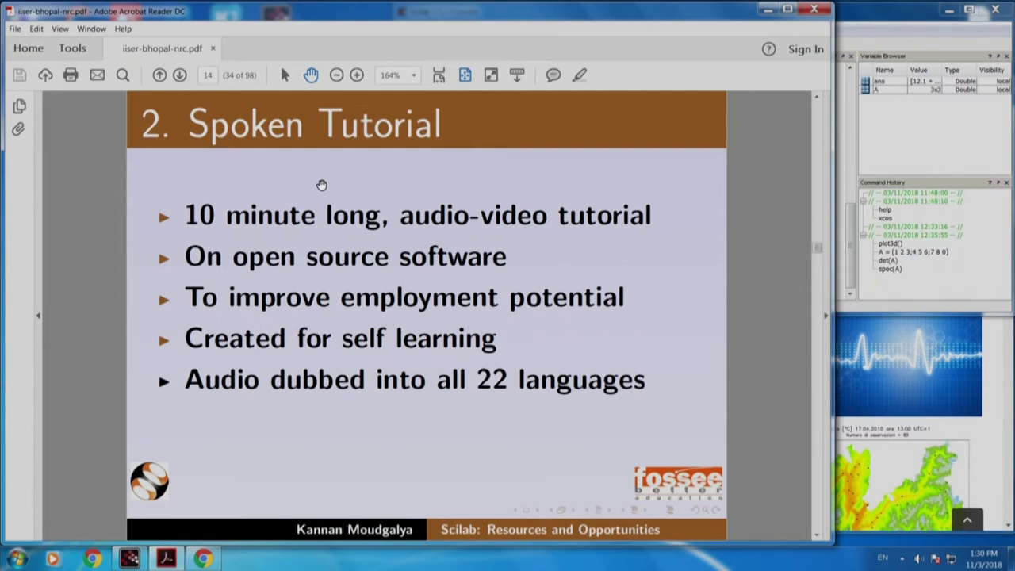
Reveal the remaining points on the "2. Spoken Tutorial" slide through "Released under CC-BY-SA" and advance to "Scilab Spoken Tutorials".
{"action": "key", "text": "Page_Down"}
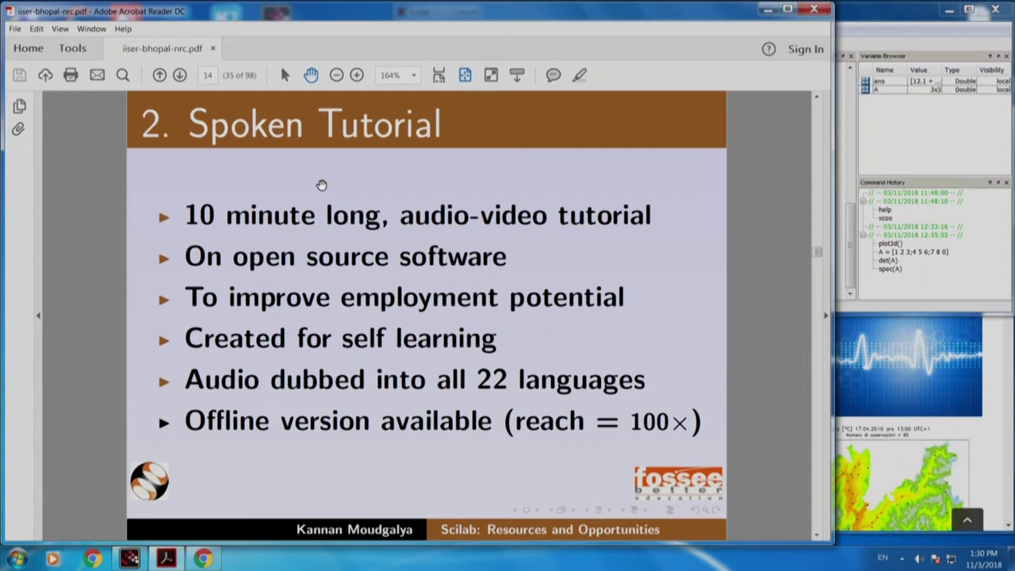
{"action": "key", "text": "Page_Down"}
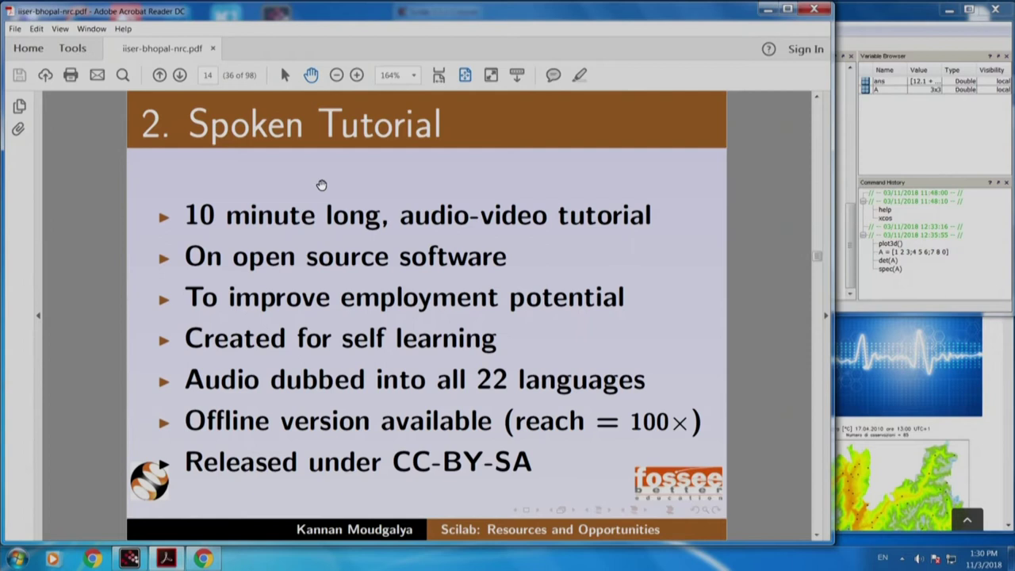
{"action": "key", "text": "Page_Down"}
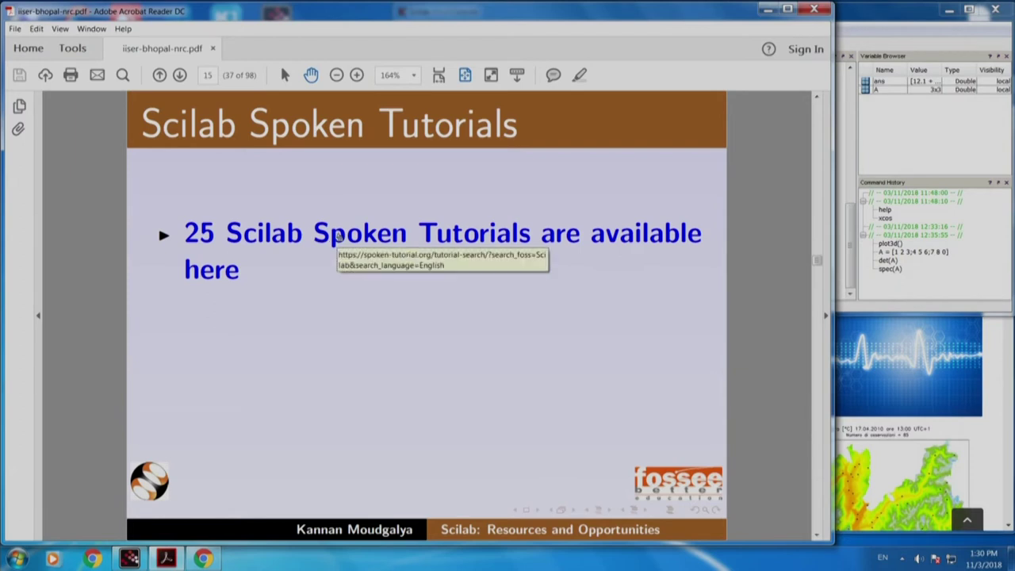
Open the slide's link to the 25 Scilab Spoken Tutorials and look through the English tutorial list.
{"action": "left_click", "coordinate": [339, 236]}
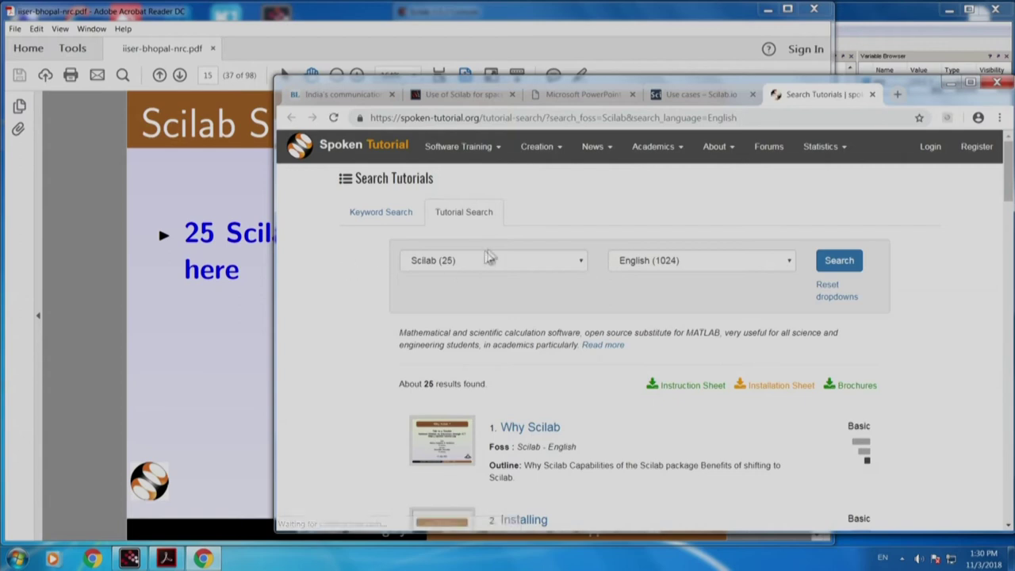
{"action": "scroll", "coordinate": [607, 393], "scroll_direction": "down", "scroll_amount": 3}
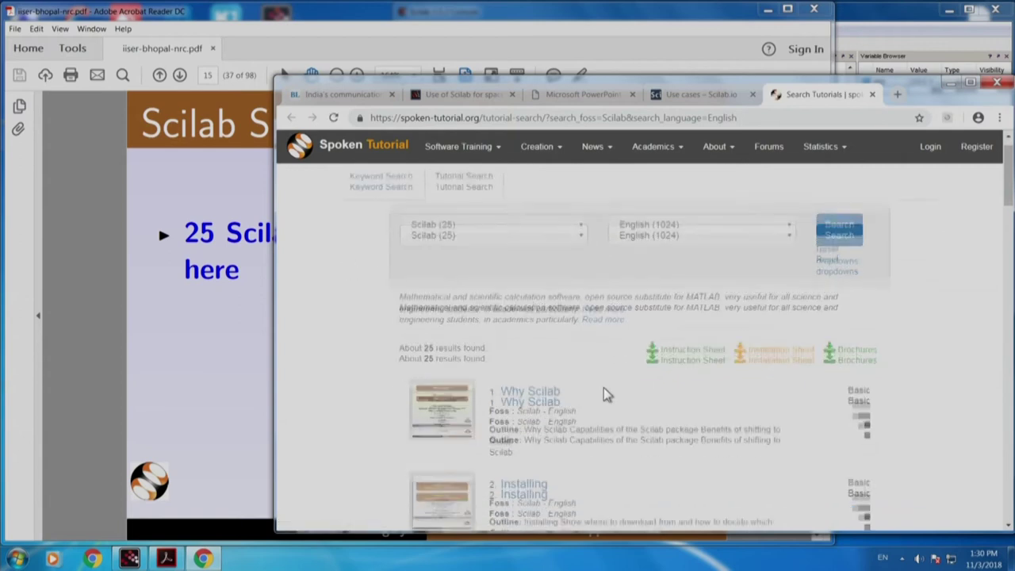
{"action": "scroll", "coordinate": [604, 394], "scroll_direction": "up", "scroll_amount": 2}
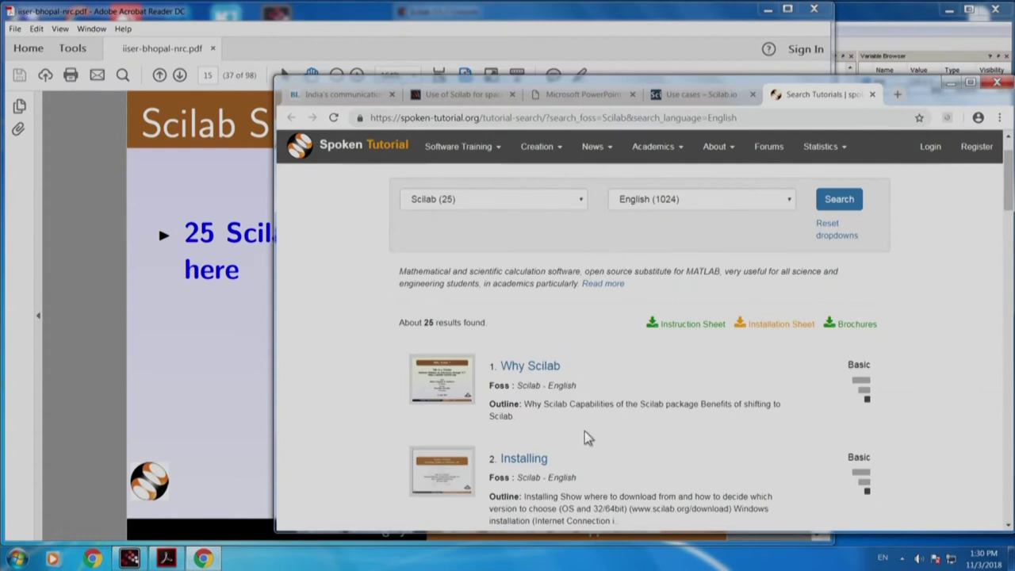
{"action": "scroll", "coordinate": [587, 438], "scroll_direction": "down", "scroll_amount": 3}
{"action": "scroll", "coordinate": [586, 438], "scroll_direction": "down", "scroll_amount": 2}
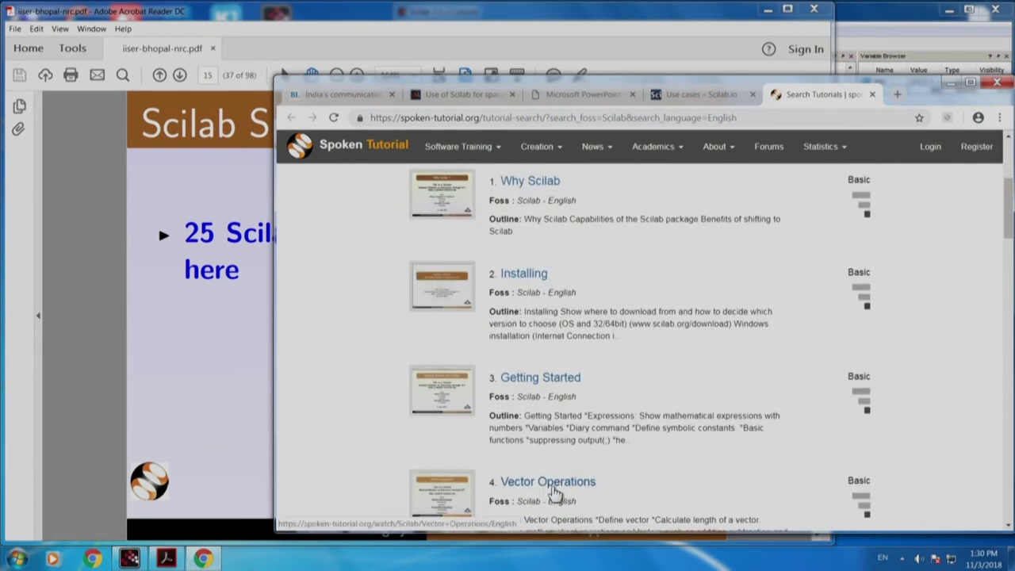
Open the Vector Operations tutorial, play its video, and return to the tutorial list.
{"action": "left_click", "coordinate": [554, 484]}
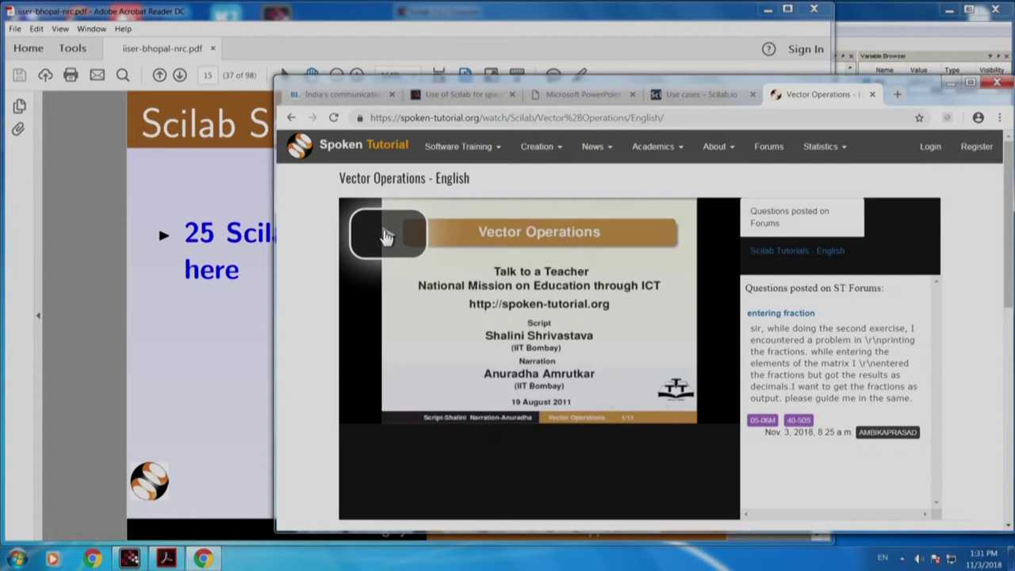
{"action": "left_click", "coordinate": [386, 237]}
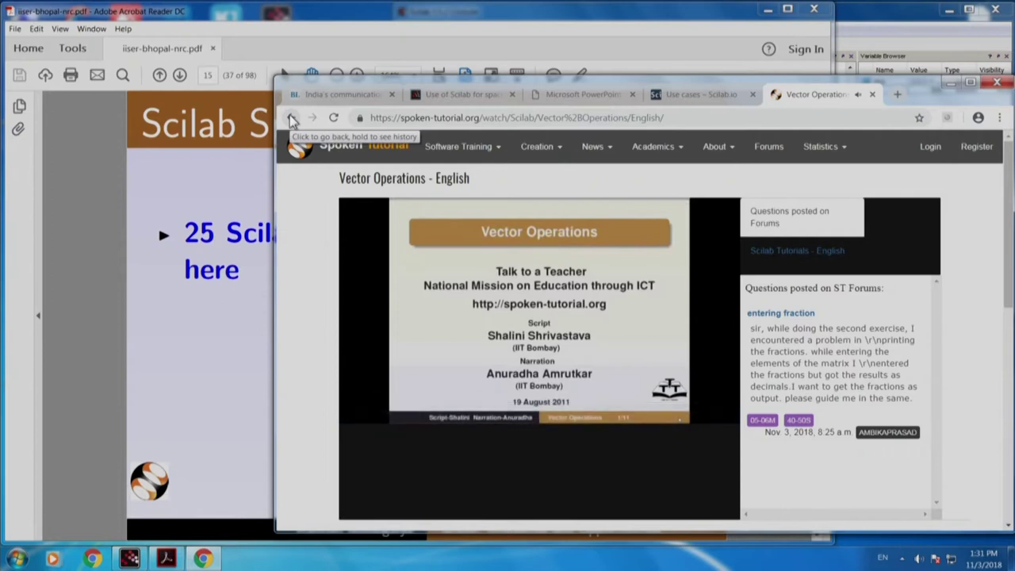
{"action": "left_click", "coordinate": [292, 120]}
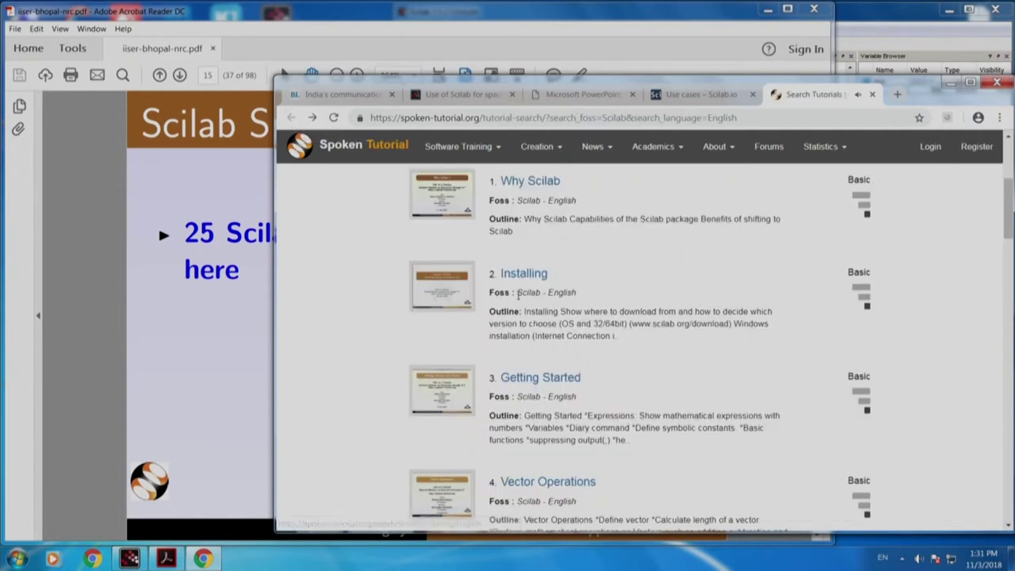
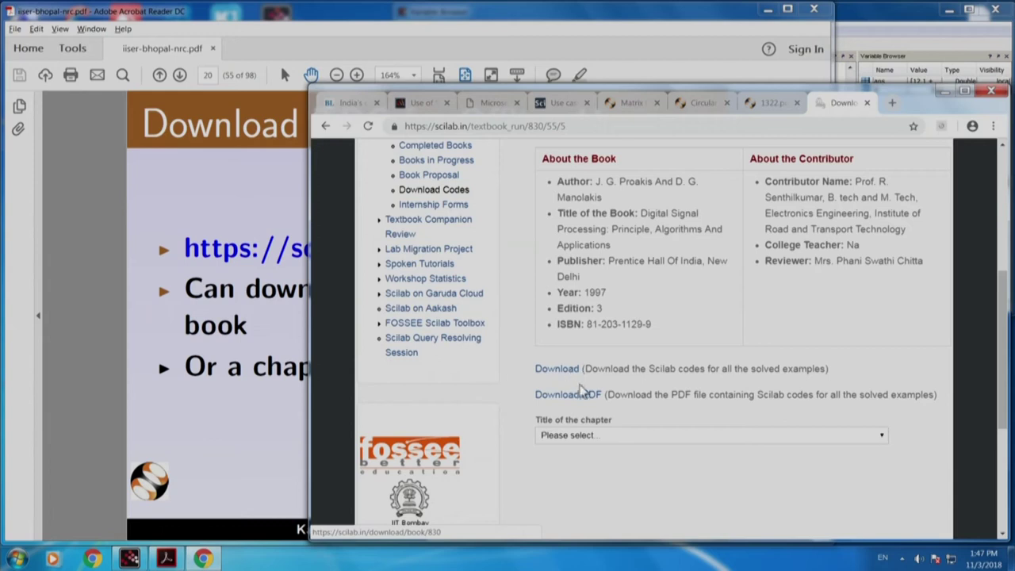
Choose chapter 4, Frequency Analysis of Signal and Systems, with example 4.02.7 (Plotting Discrete Time Fourier Transform), and download Reconstruction.sce.
{"action": "left_click", "coordinate": [589, 436]}
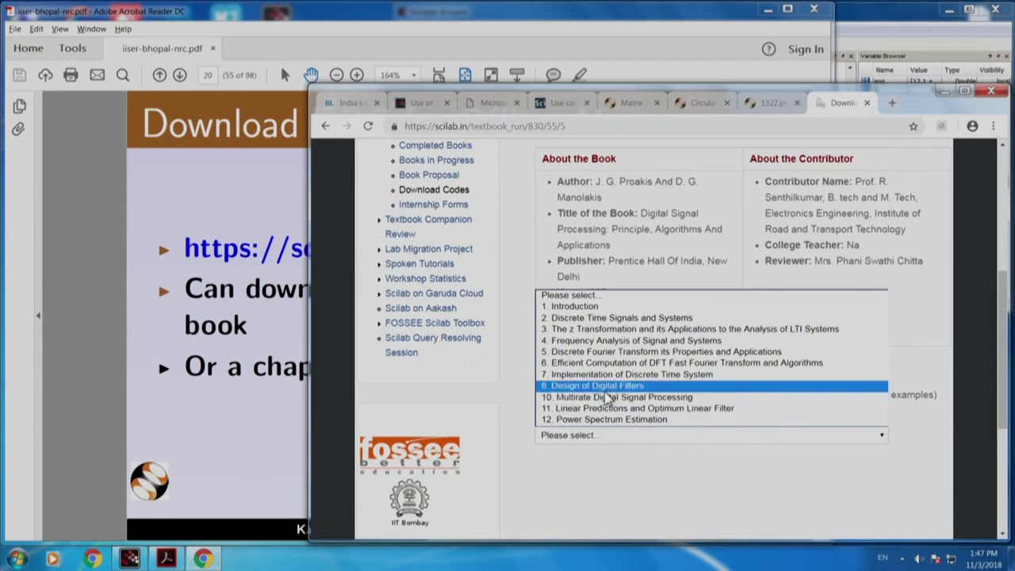
{"action": "left_click", "coordinate": [613, 343]}
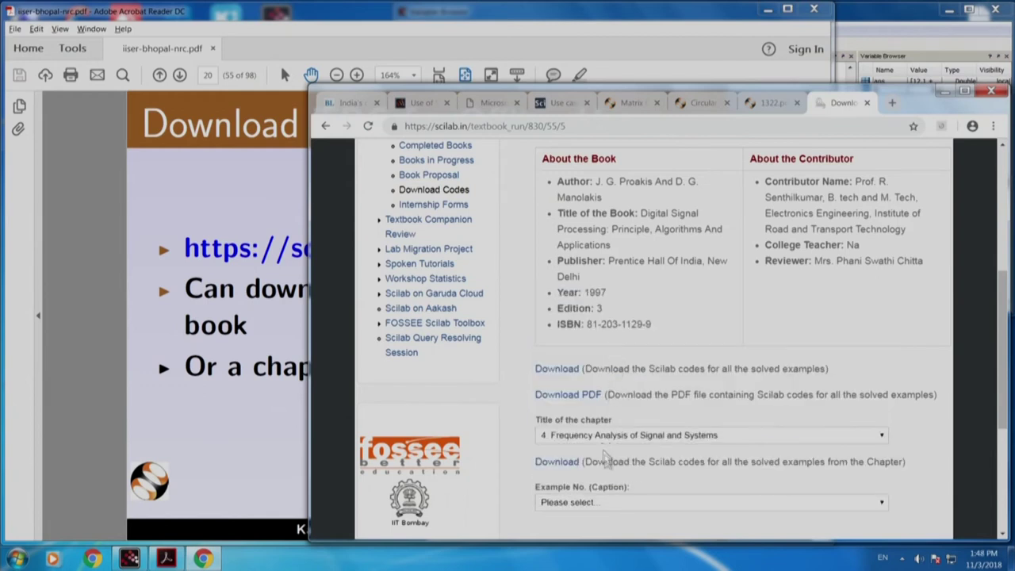
{"action": "scroll", "coordinate": [632, 502], "scroll_direction": "down", "scroll_amount": 2}
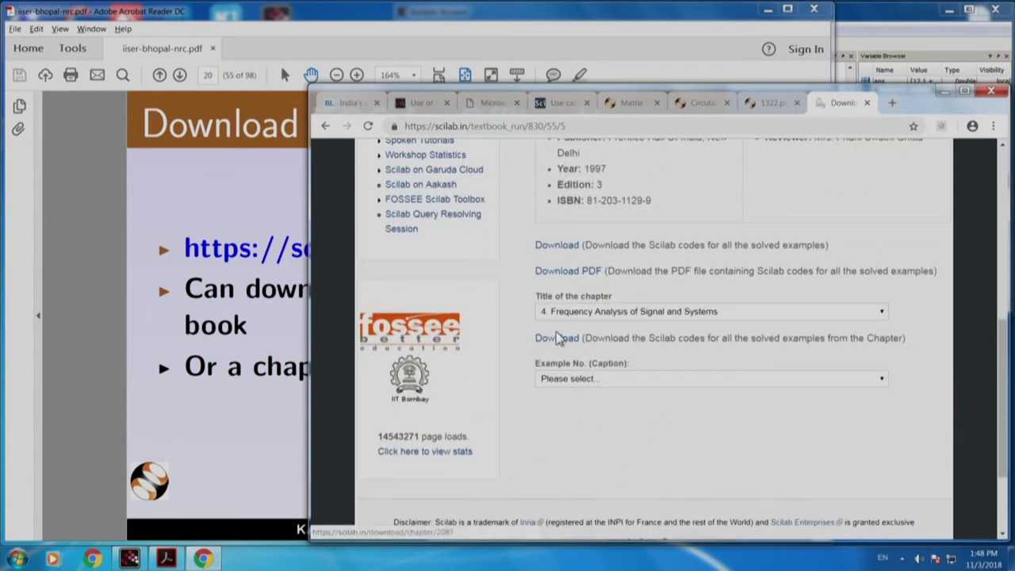
{"action": "left_click", "coordinate": [568, 381]}
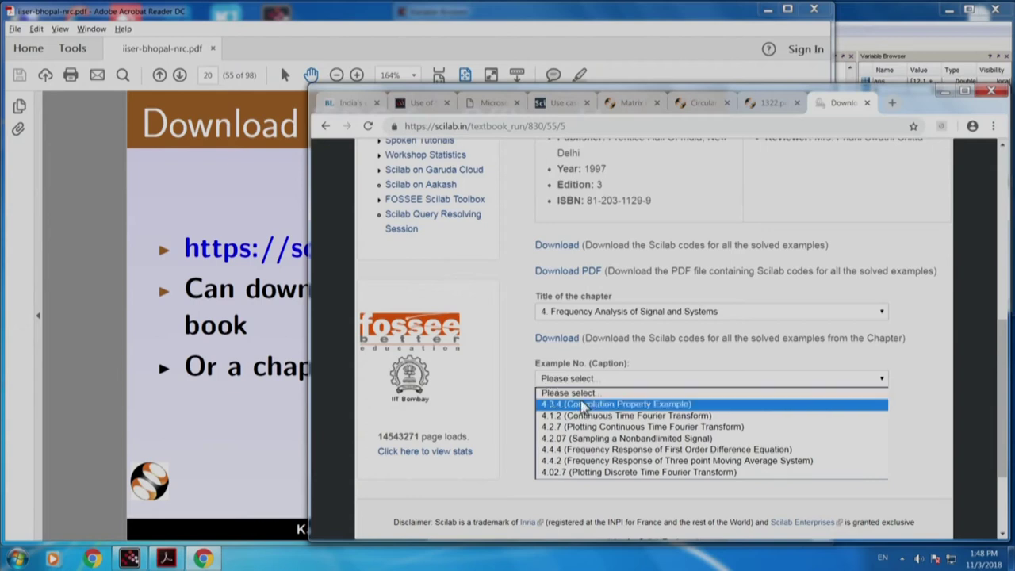
{"action": "left_click", "coordinate": [614, 472]}
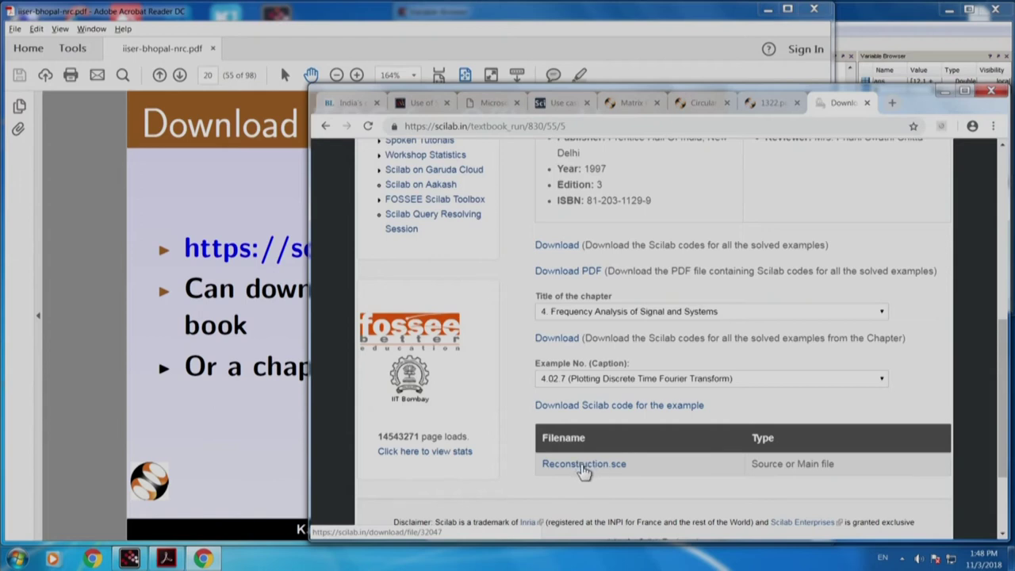
{"action": "left_click", "coordinate": [583, 463]}
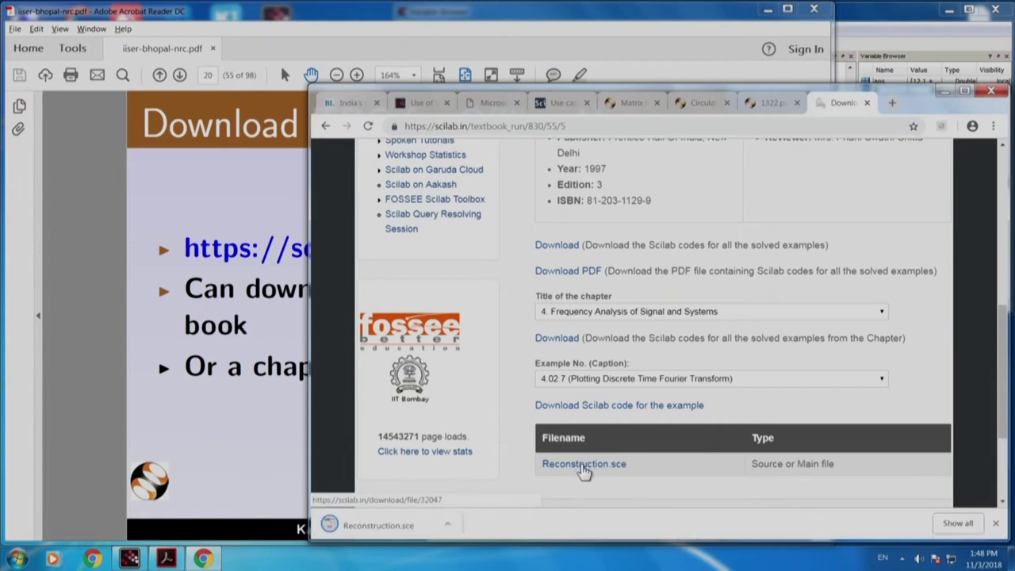
Open the downloaded Reconstruction.sce file from the browser.
{"action": "left_click_drag", "start_coordinate": [379, 543], "coordinate": [381, 533]}
{"action": "right_click", "coordinate": [381, 533]}
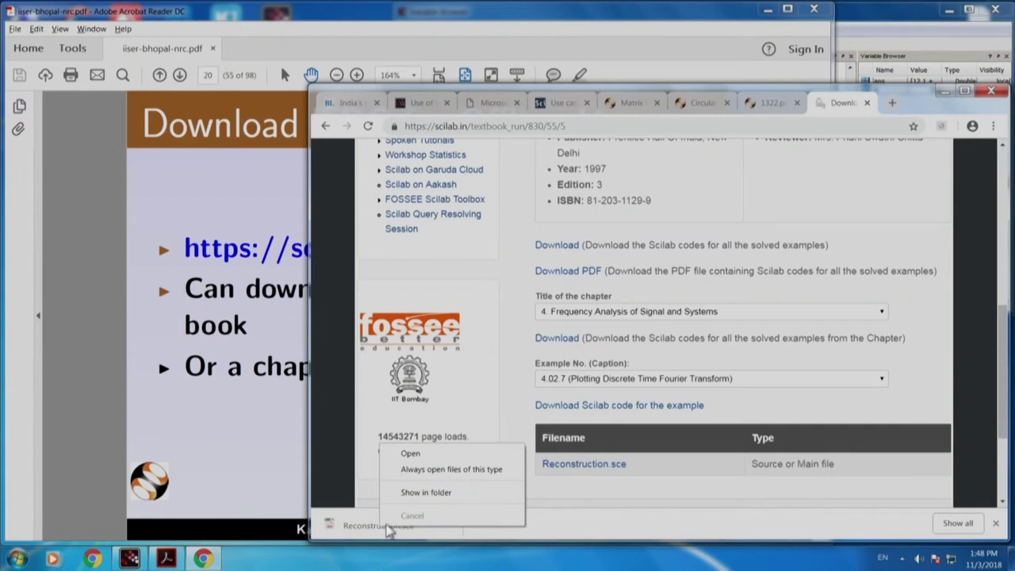
{"action": "left_click", "coordinate": [410, 455]}
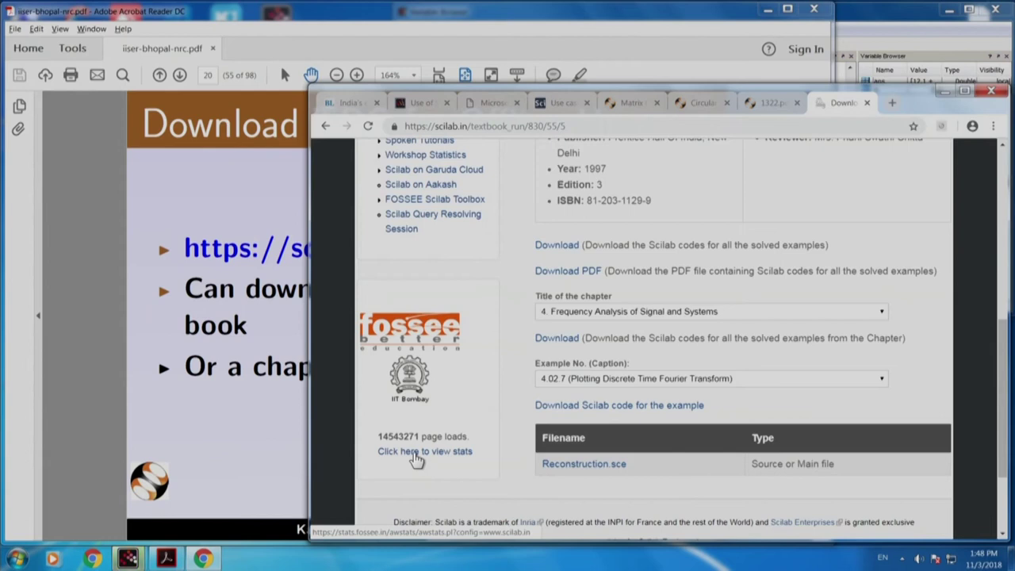
Download Reconstruction.sce again and show the new copy in its folder.
{"action": "left_click", "coordinate": [600, 467]}
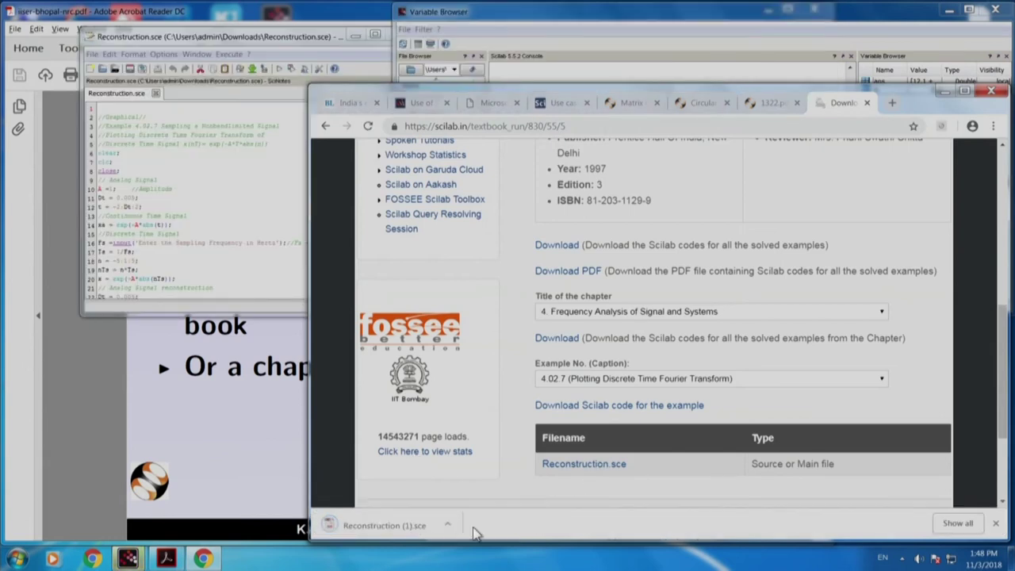
{"action": "left_click", "coordinate": [449, 524]}
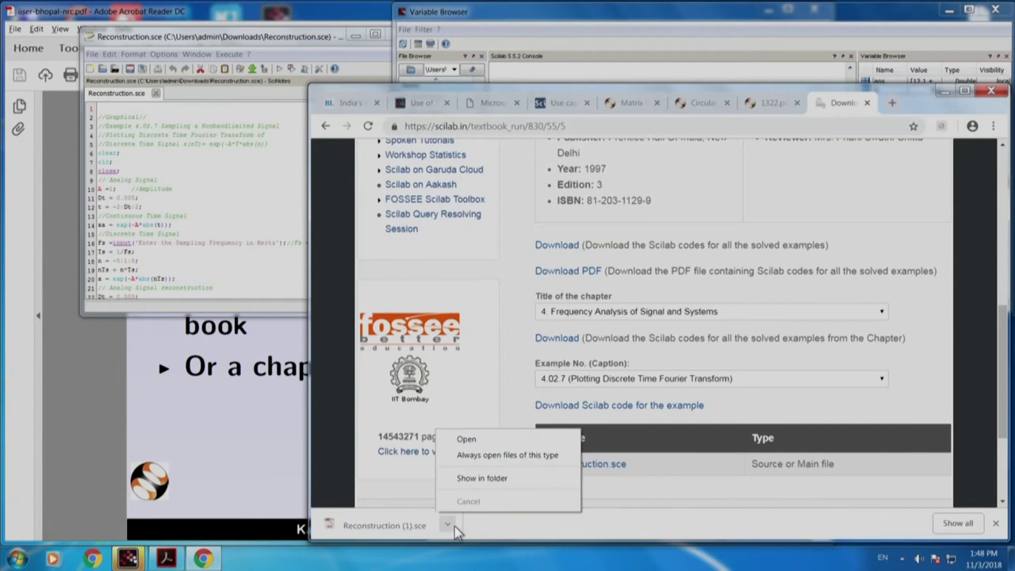
{"action": "left_click", "coordinate": [476, 479]}
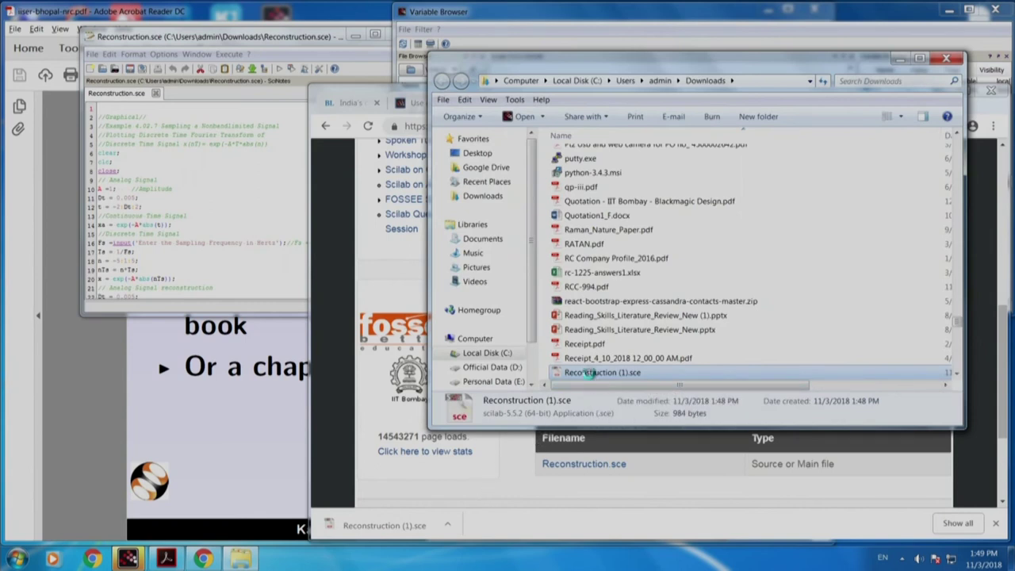
Run Reconstruction (1).sce with scilab-5.5.2 (64-bit), allow the console clearing, enter a sampling frequency of 50 Hz, and close Scilab.
{"action": "right_click", "coordinate": [588, 374]}
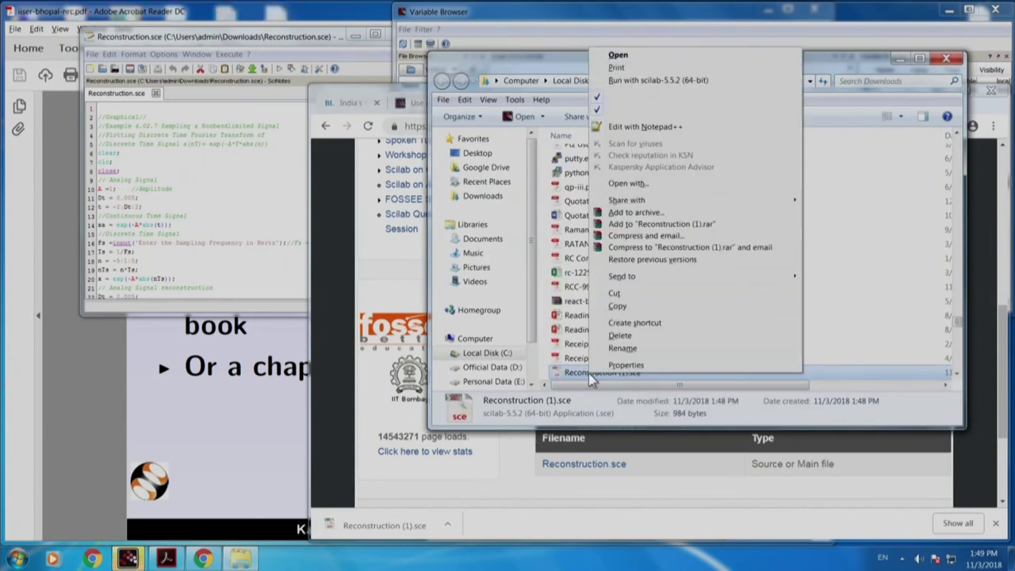
{"action": "left_click", "coordinate": [638, 81]}
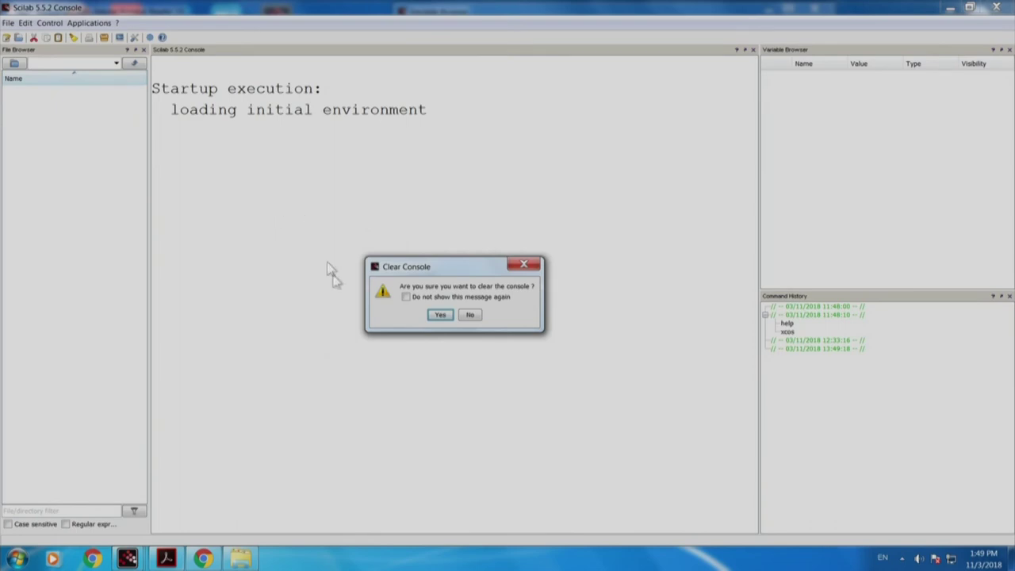
{"action": "left_click", "coordinate": [439, 315]}
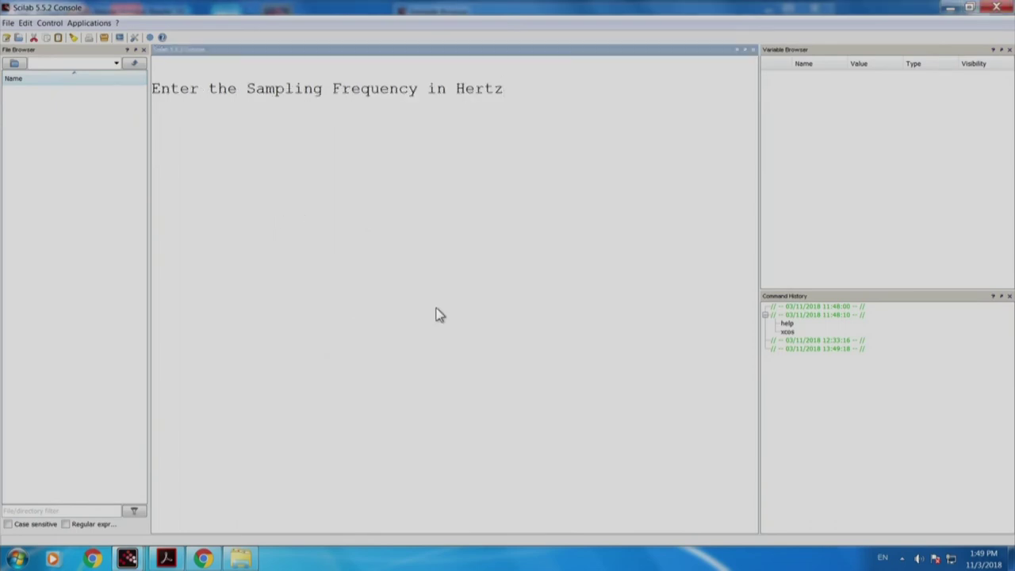
{"action": "type", "text": "50"}
{"action": "key", "text": "Return"}
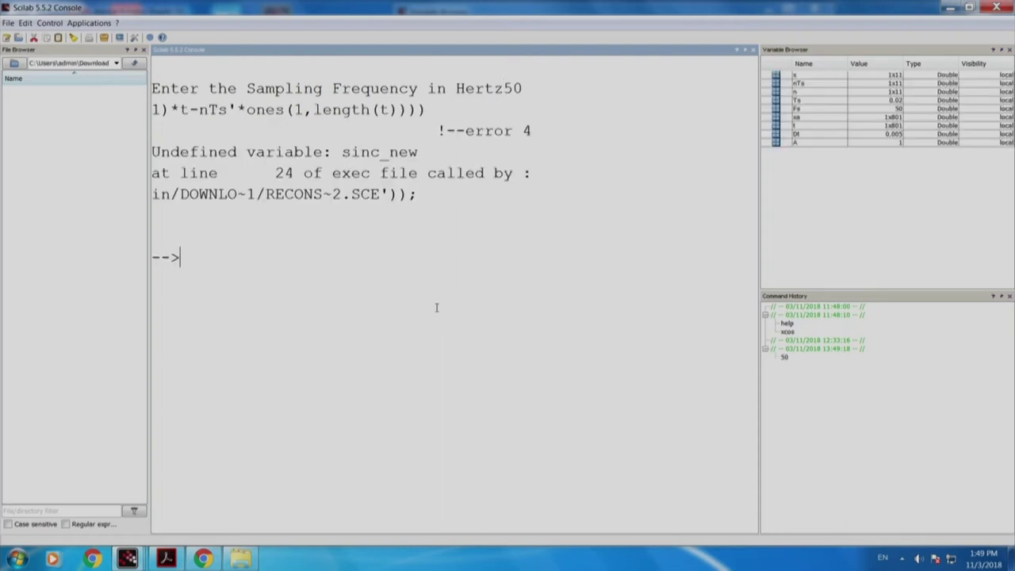
{"action": "left_click", "coordinate": [996, 8]}
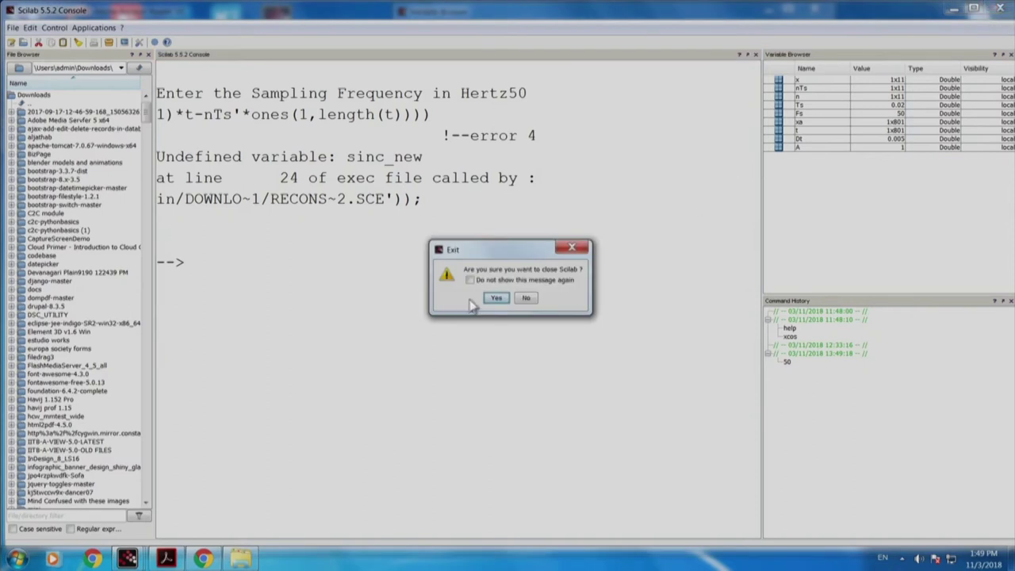
{"action": "left_click", "coordinate": [495, 298]}
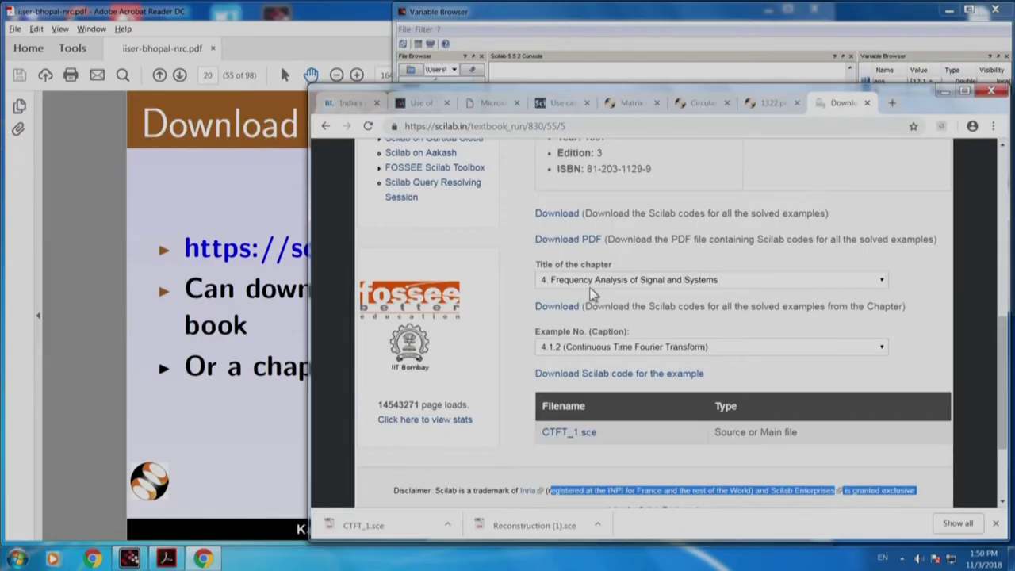
Download Exp_Inc.sce for example 2.01.09 (Exponential Increasing-Decreasing Signal) in chapter 2, Discrete Time Signals and Systems, and show it in its folder.
{"action": "left_click", "coordinate": [588, 280]}
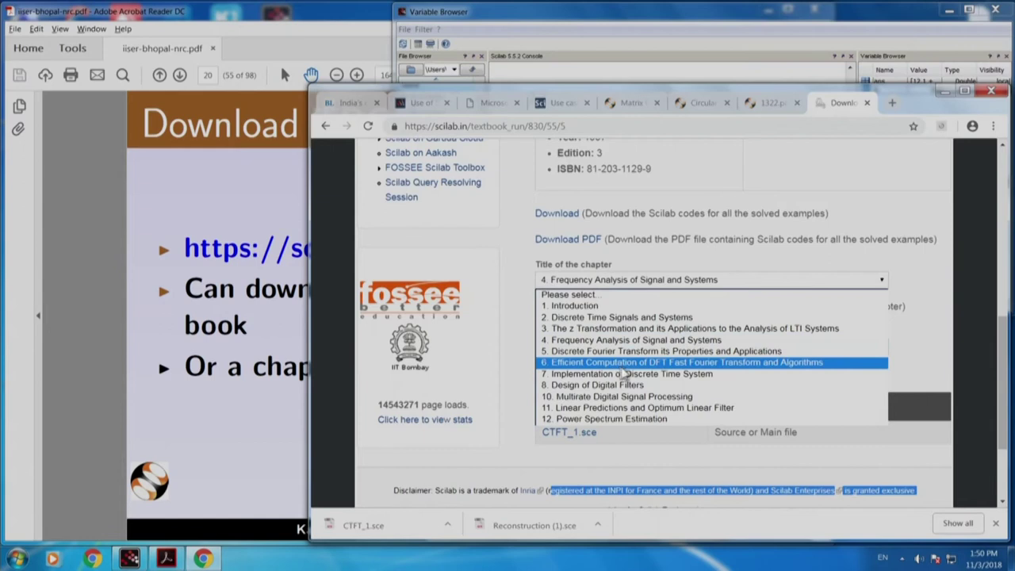
{"action": "left_click", "coordinate": [622, 317]}
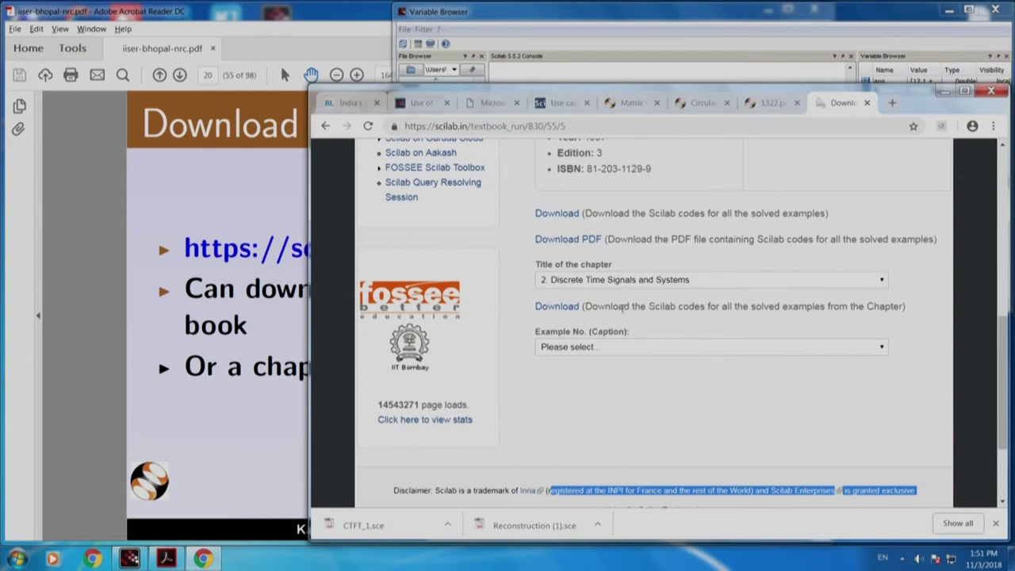
{"action": "left_click", "coordinate": [569, 347]}
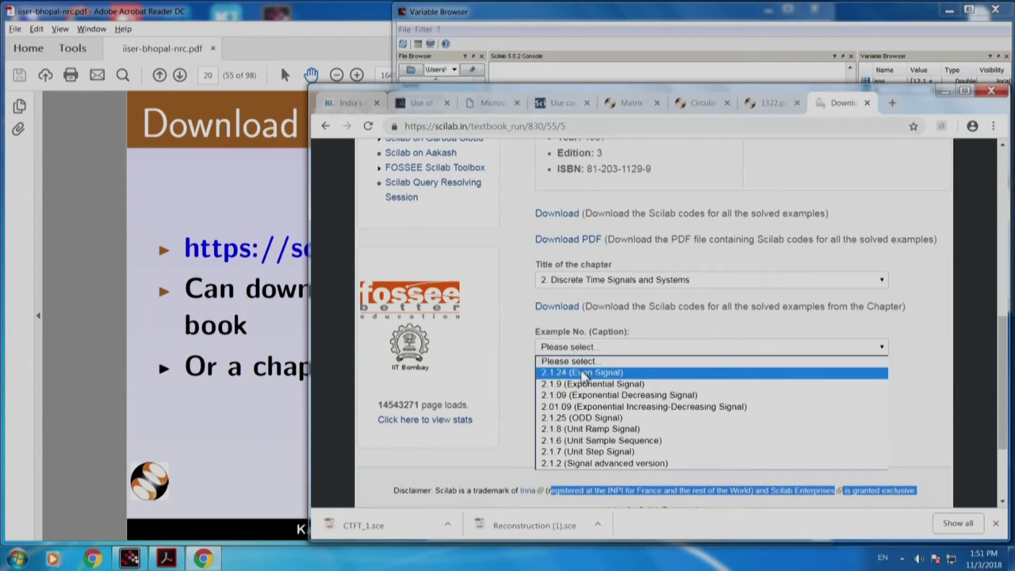
{"action": "left_click", "coordinate": [596, 406]}
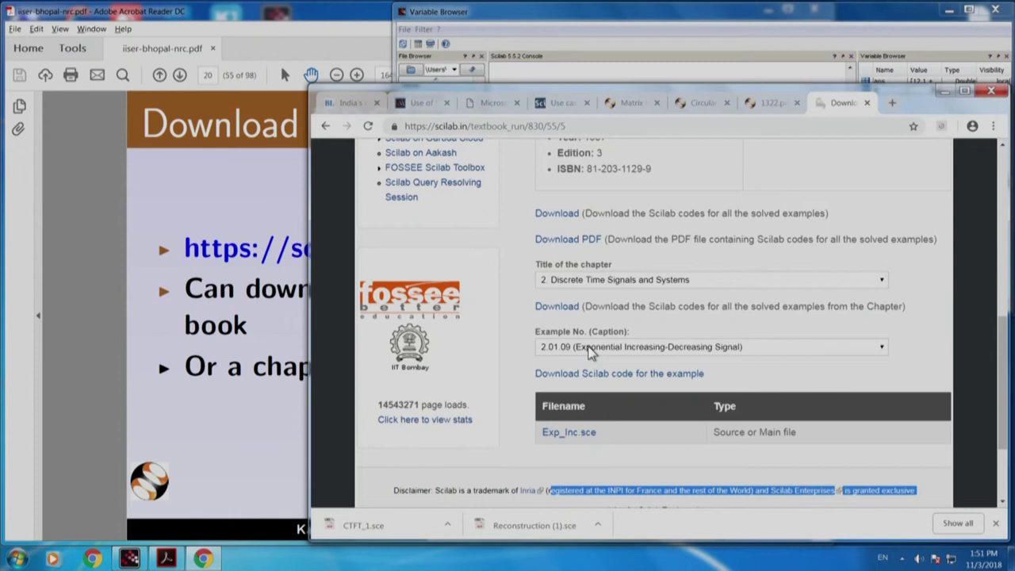
{"action": "left_click", "coordinate": [569, 434]}
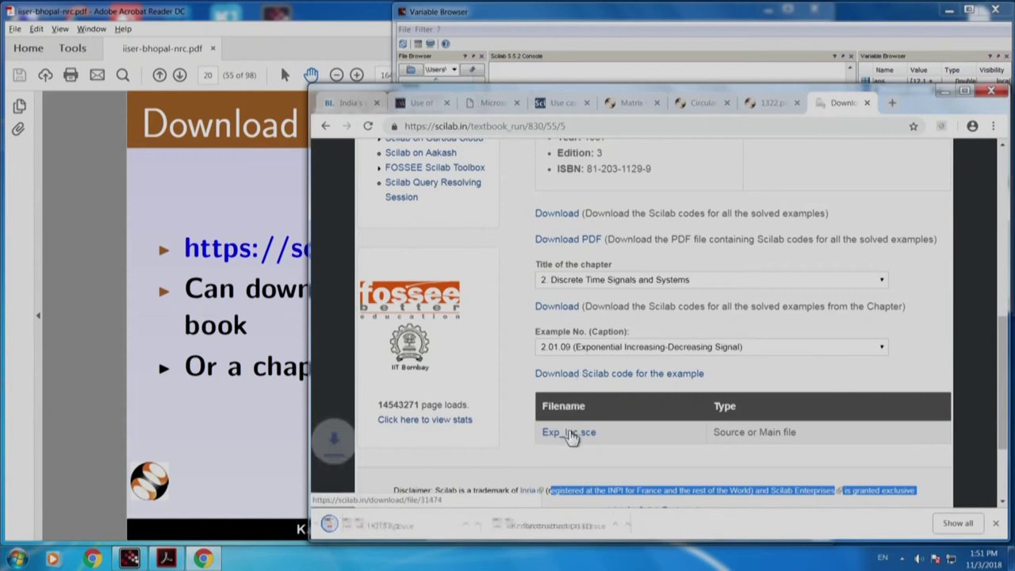
{"action": "right_click", "coordinate": [374, 534]}
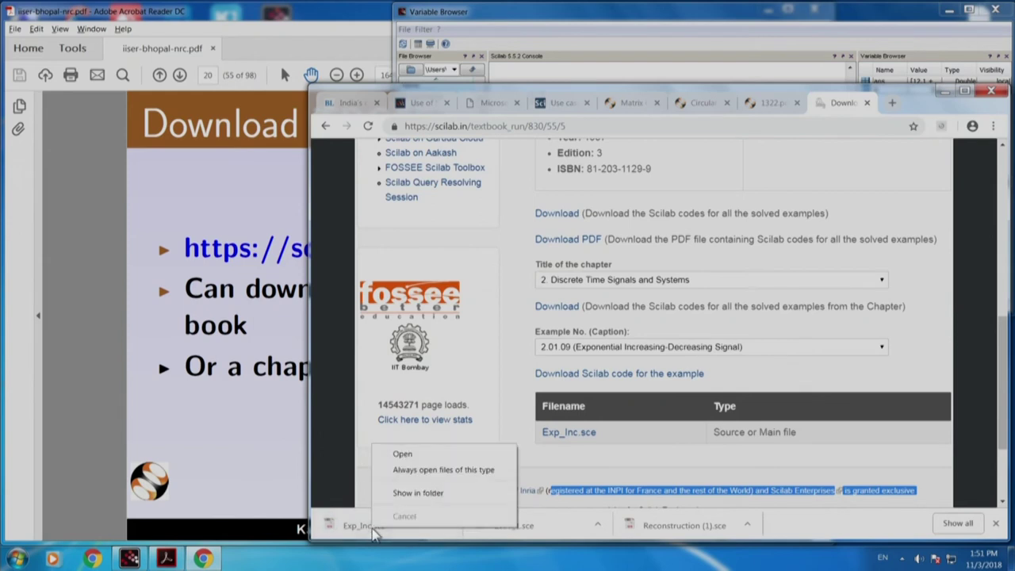
{"action": "left_click", "coordinate": [418, 492]}
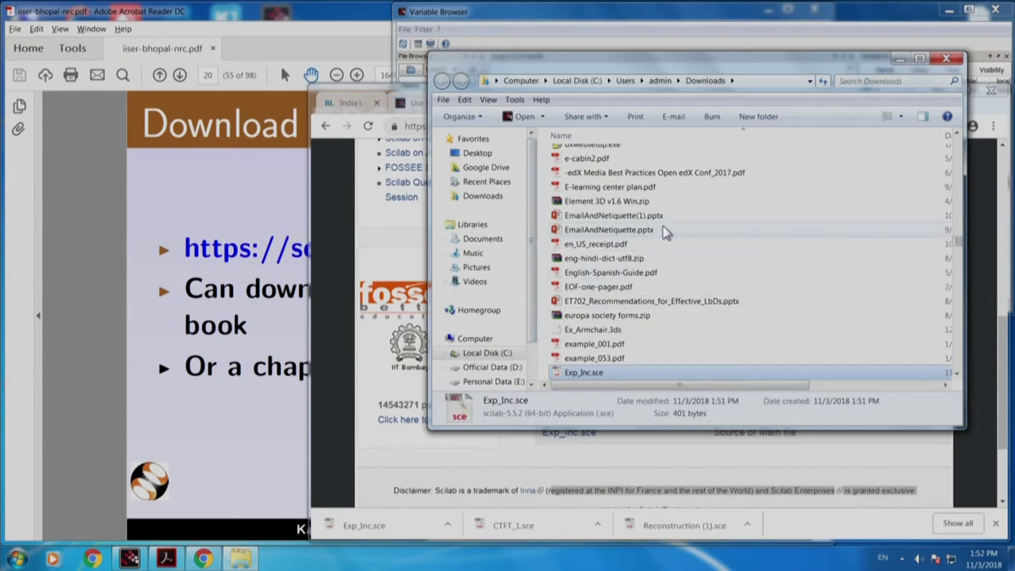
Run Exp_Inc.sce with scilab-5.5.2 (64-bit), allow the console clearing, and close the signal plot and Scilab.
{"action": "scroll", "coordinate": [662, 234], "scroll_direction": "down", "scroll_amount": 3}
{"action": "right_click", "coordinate": [645, 230]}
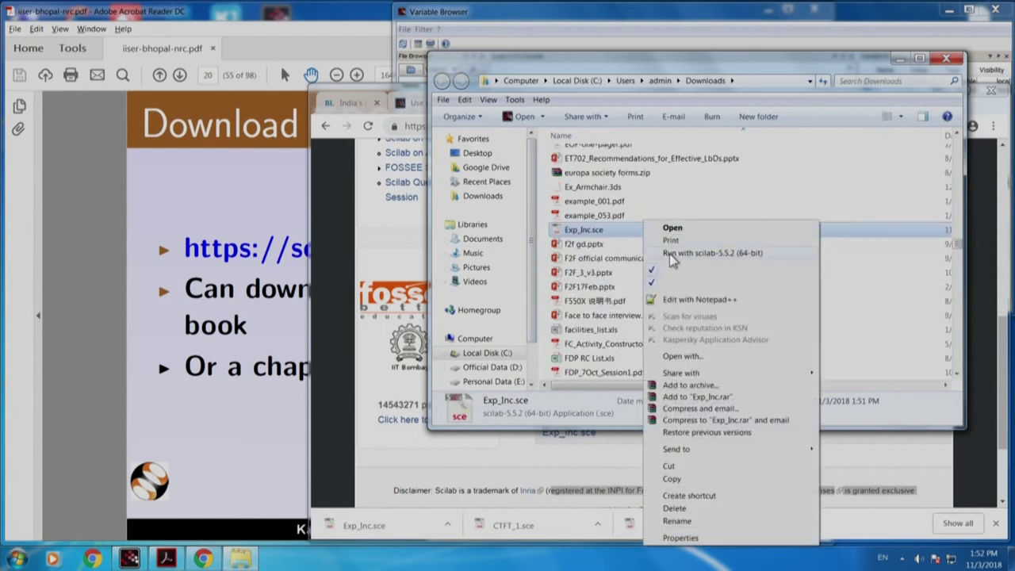
{"action": "left_click", "coordinate": [670, 254]}
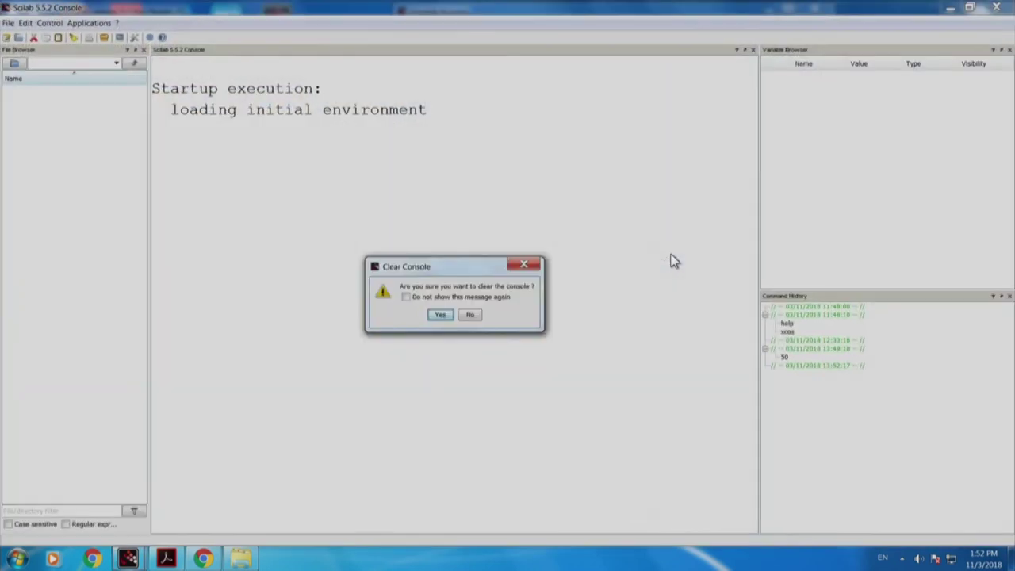
{"action": "left_click", "coordinate": [441, 315]}
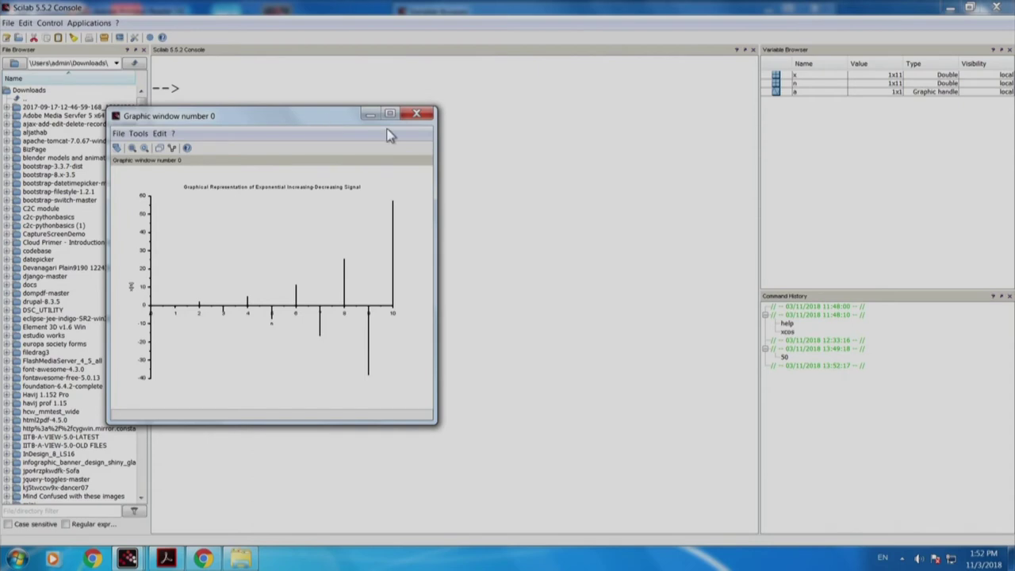
{"action": "left_click", "coordinate": [415, 115]}
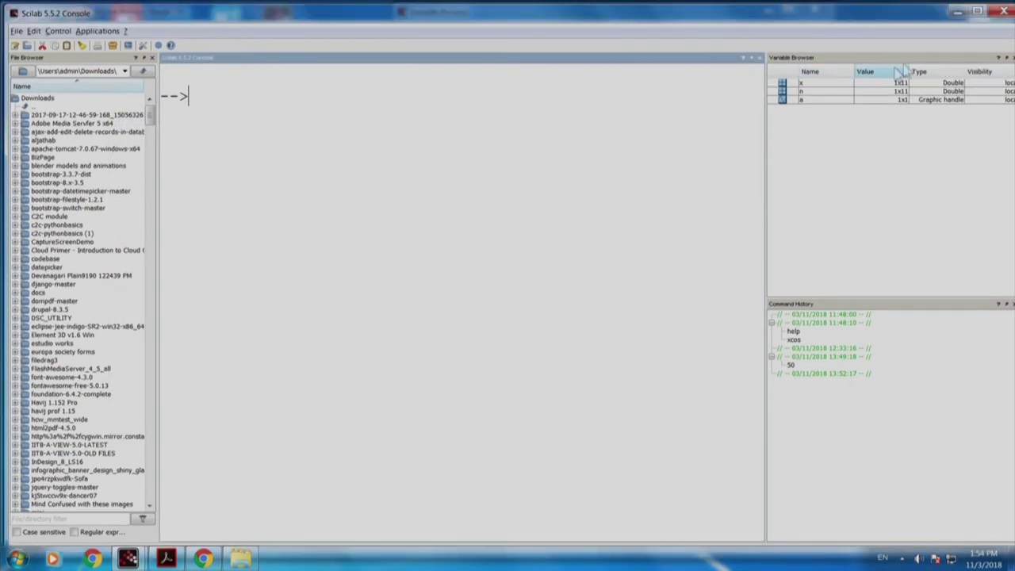
{"action": "left_click", "coordinate": [1002, 12]}
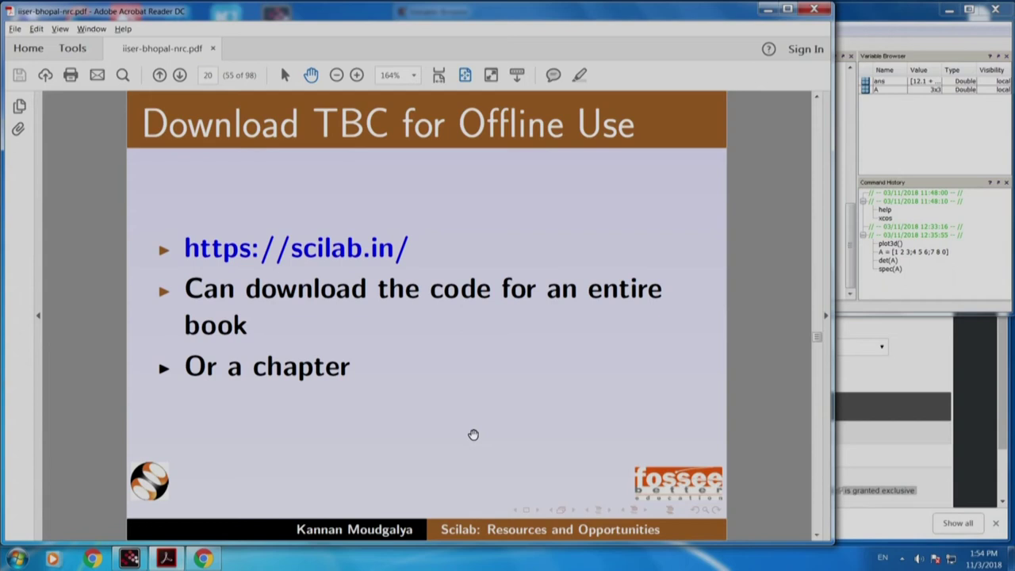
Open cloud.scilab.in from the Scilab Cloud demo slide and choose main category 6 (Electrical Engineering) with subcategory 3 - Control Systems.
{"action": "key", "text": "Page_Down"}
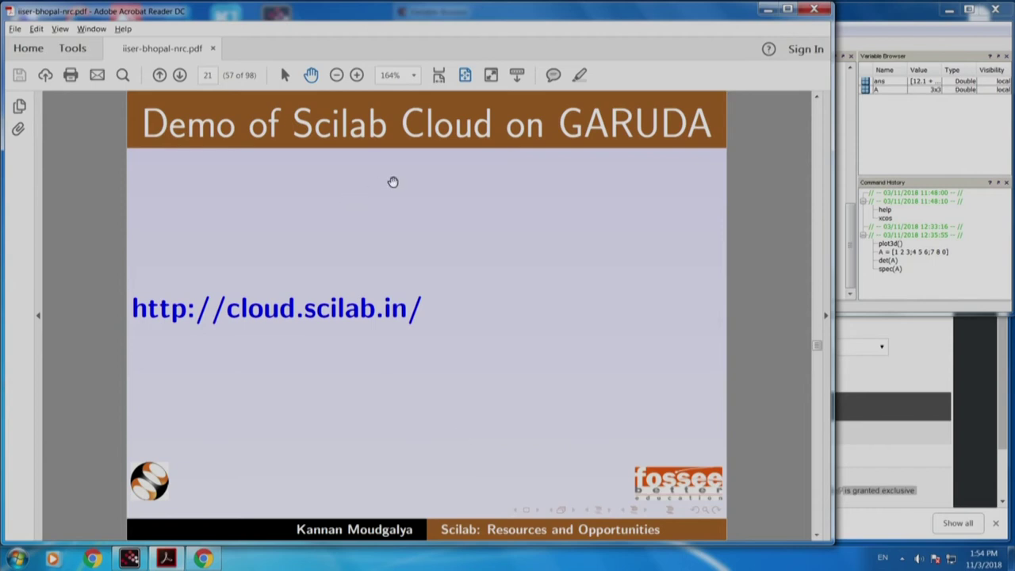
{"action": "left_click", "coordinate": [342, 309]}
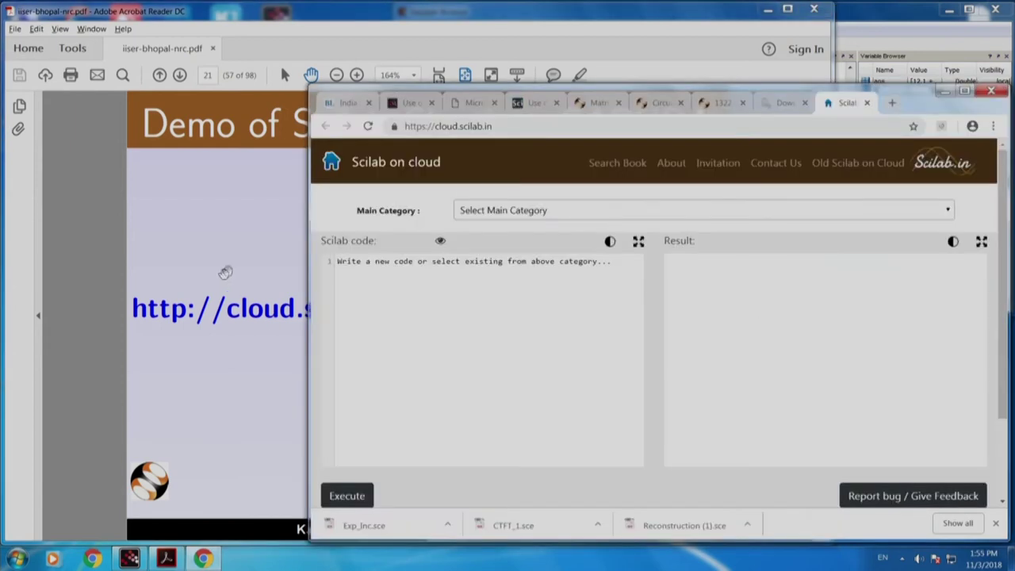
{"action": "left_click", "coordinate": [490, 211]}
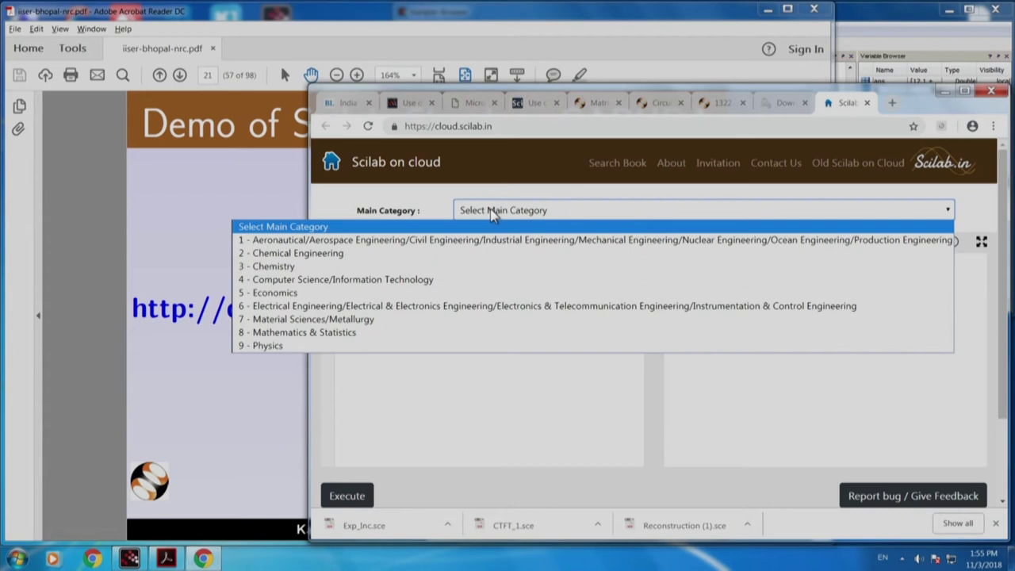
{"action": "left_click", "coordinate": [508, 312]}
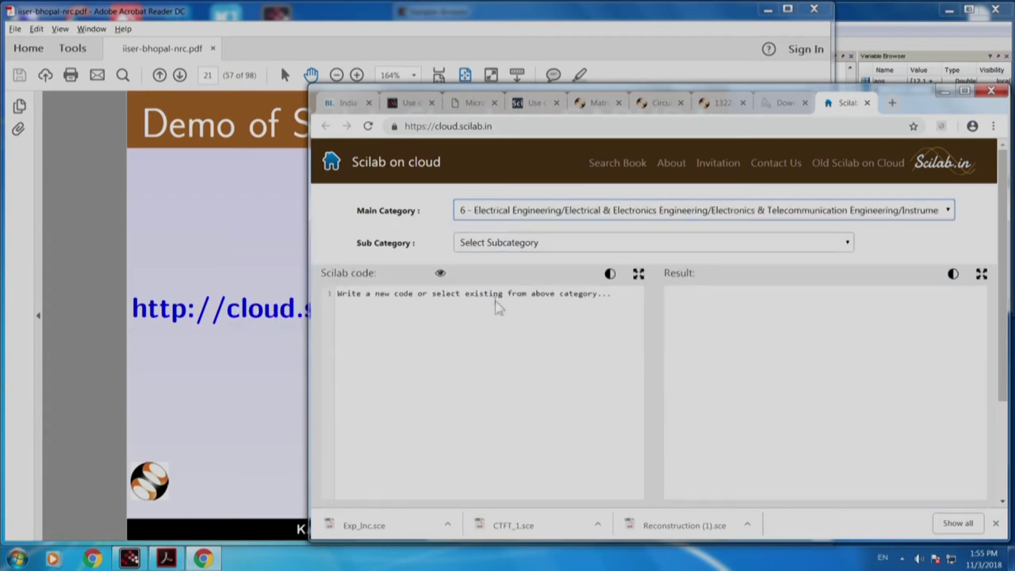
{"action": "left_click", "coordinate": [513, 250]}
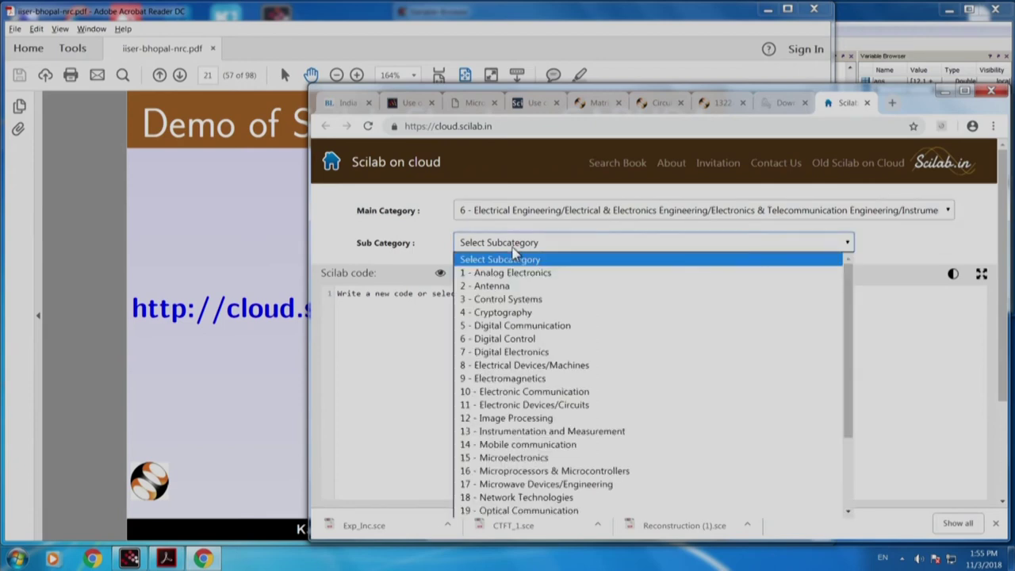
{"action": "left_click", "coordinate": [519, 300]}
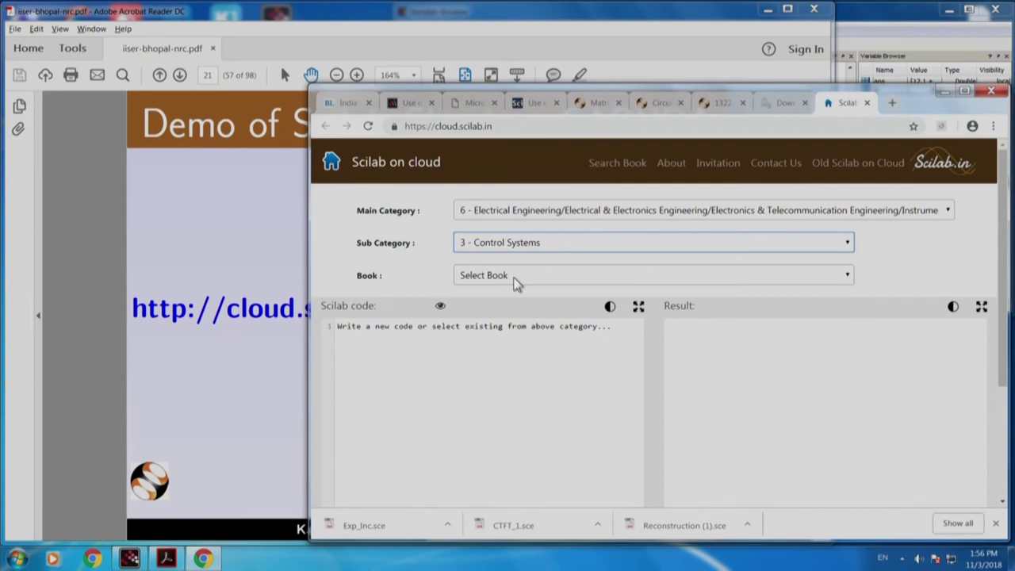
Select book 9 - Automatic Control Systems, chapter 9 - Frequency Domain Analysis, and example 9.15 - bode plot.
{"action": "left_click", "coordinate": [515, 282]}
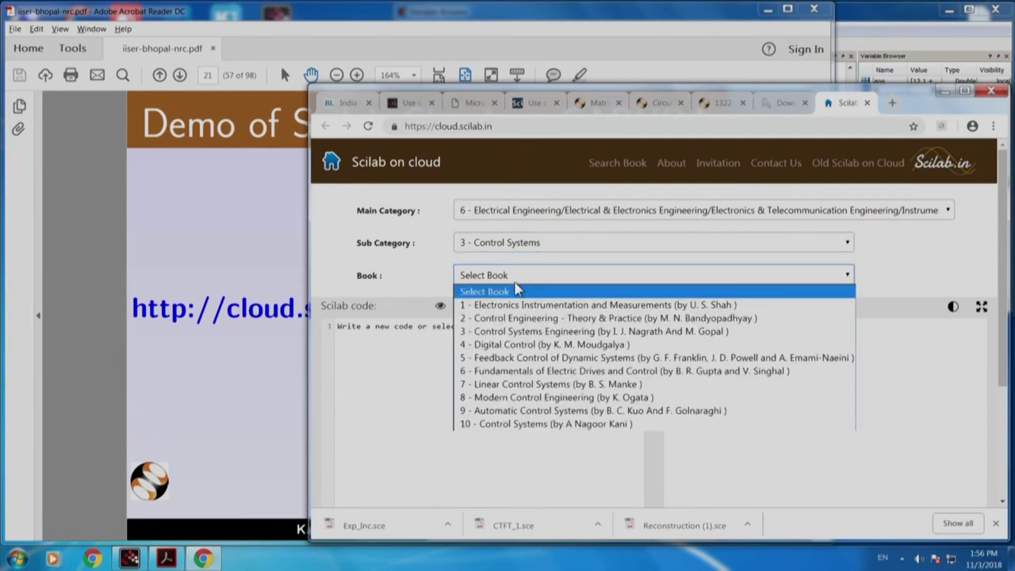
{"action": "left_click", "coordinate": [533, 411]}
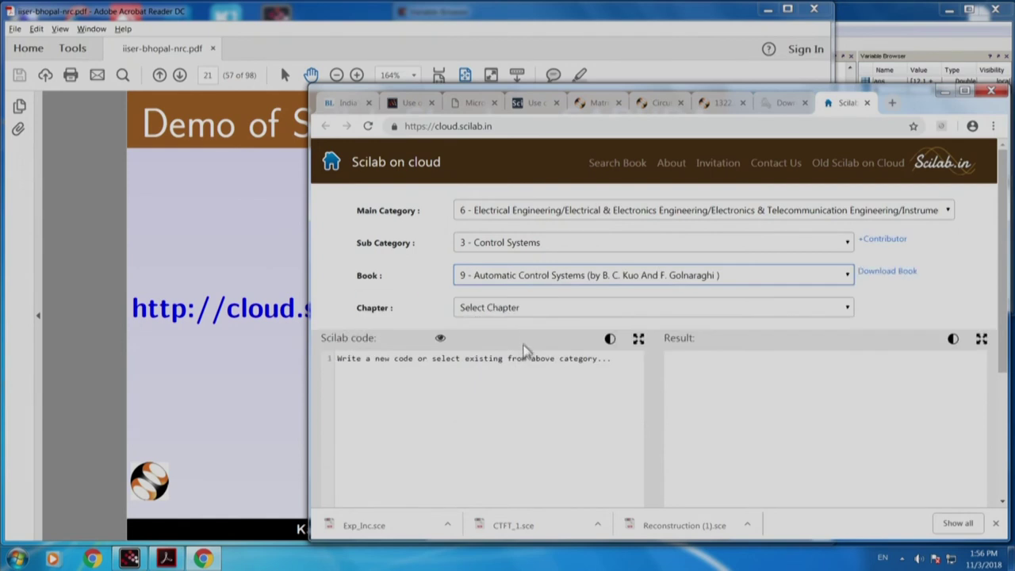
{"action": "left_click", "coordinate": [520, 309]}
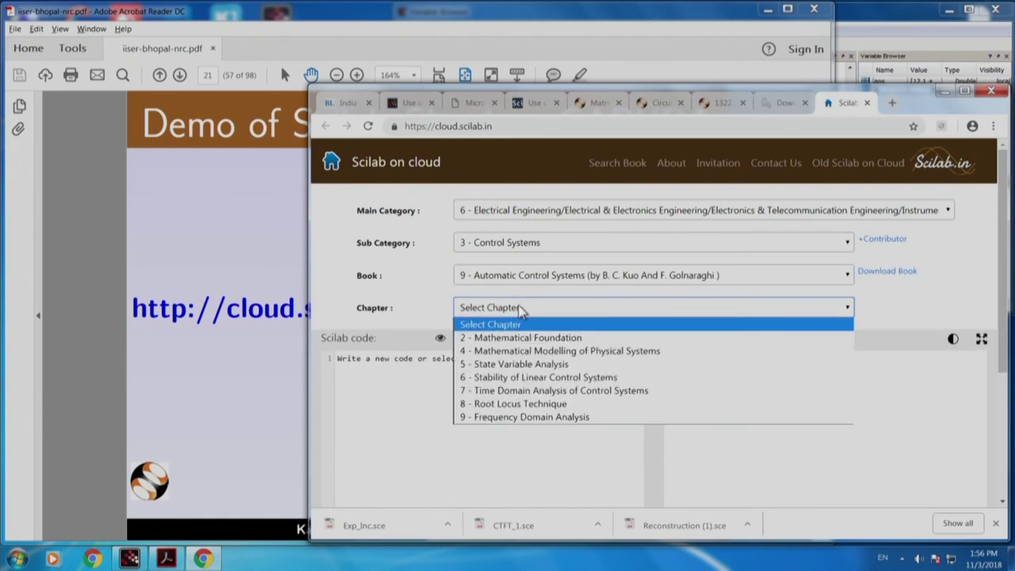
{"action": "left_click", "coordinate": [537, 416]}
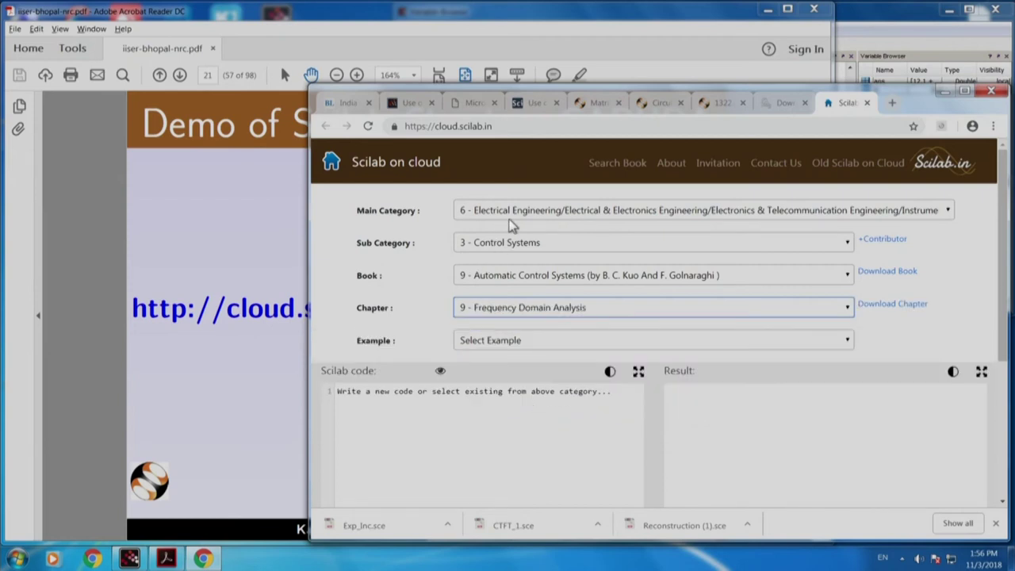
{"action": "left_click", "coordinate": [520, 337]}
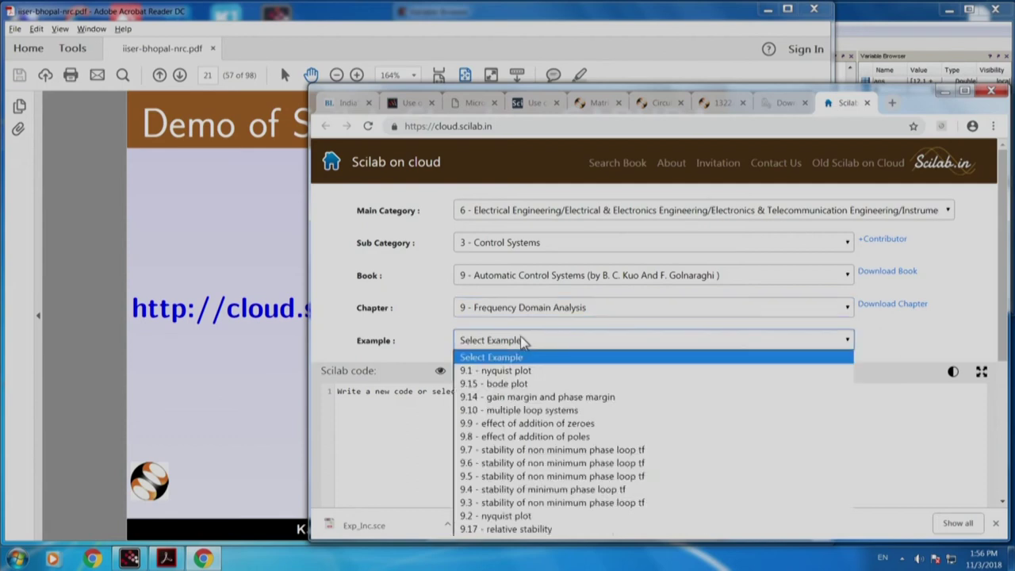
{"action": "left_click", "coordinate": [531, 385]}
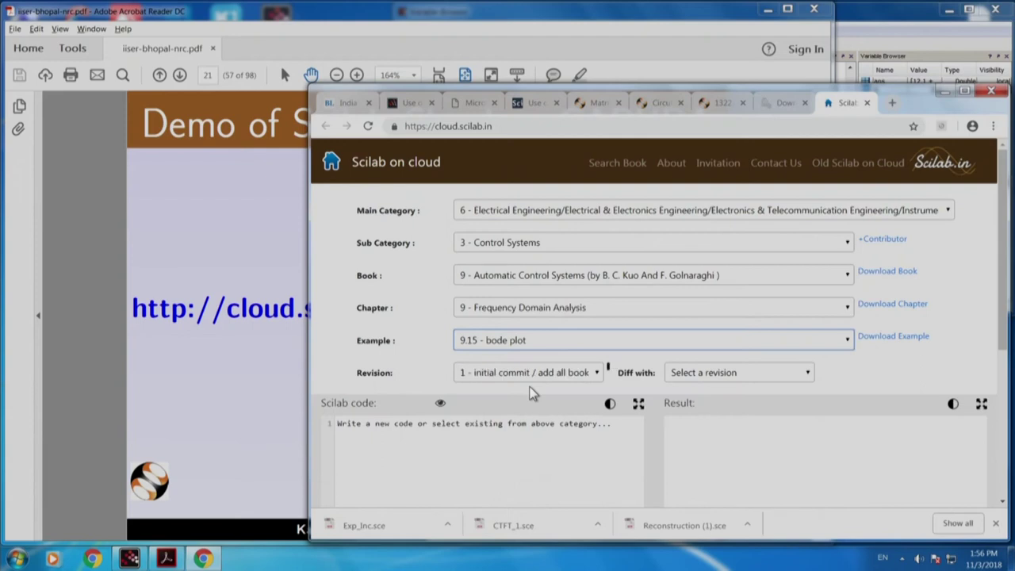
Execute the bode plot example code, close its plot, and enlarge the page to 125%.
{"action": "scroll", "coordinate": [536, 386], "scroll_direction": "down", "scroll_amount": 3}
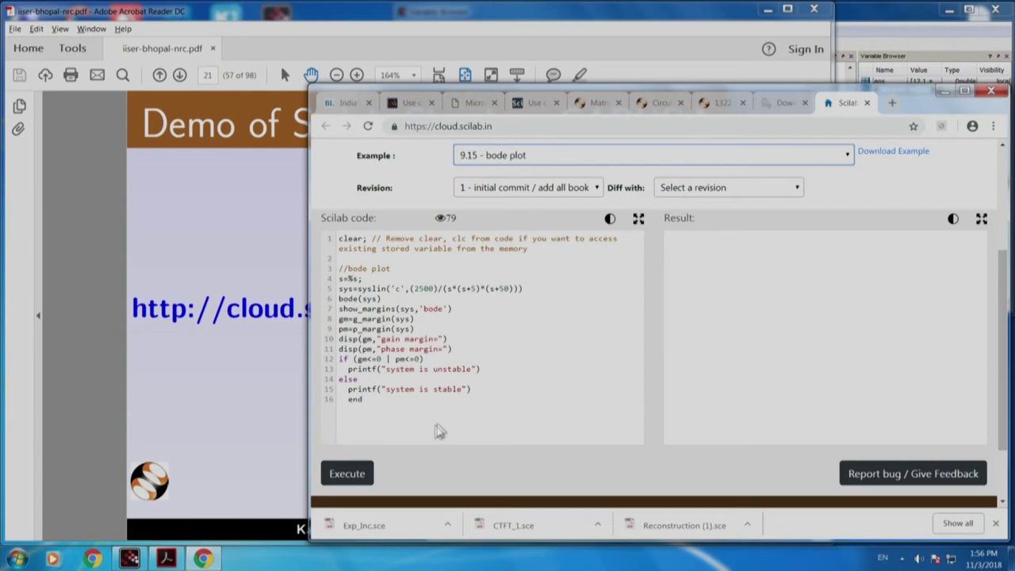
{"action": "left_click", "coordinate": [351, 476]}
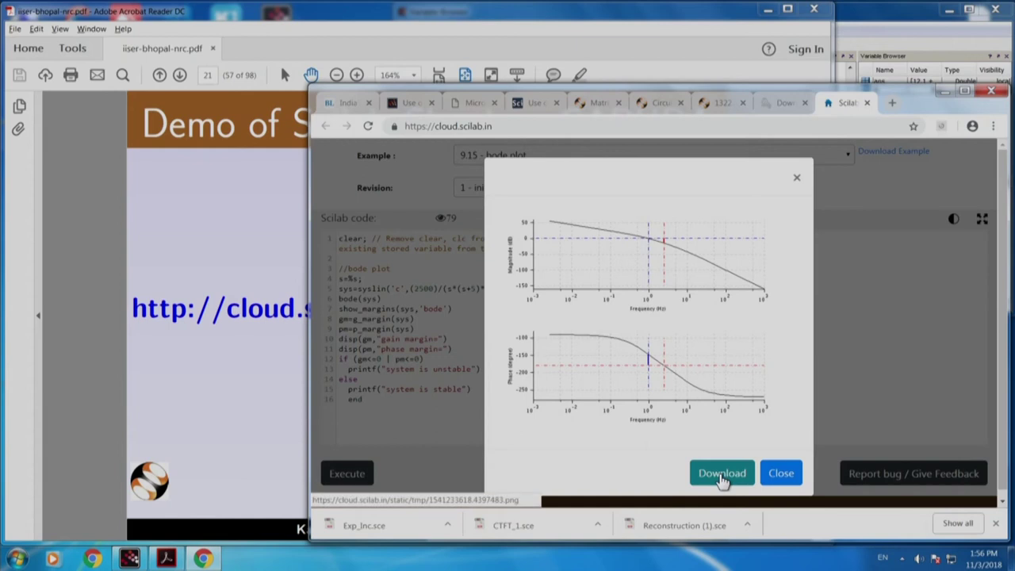
{"action": "left_click", "coordinate": [781, 474]}
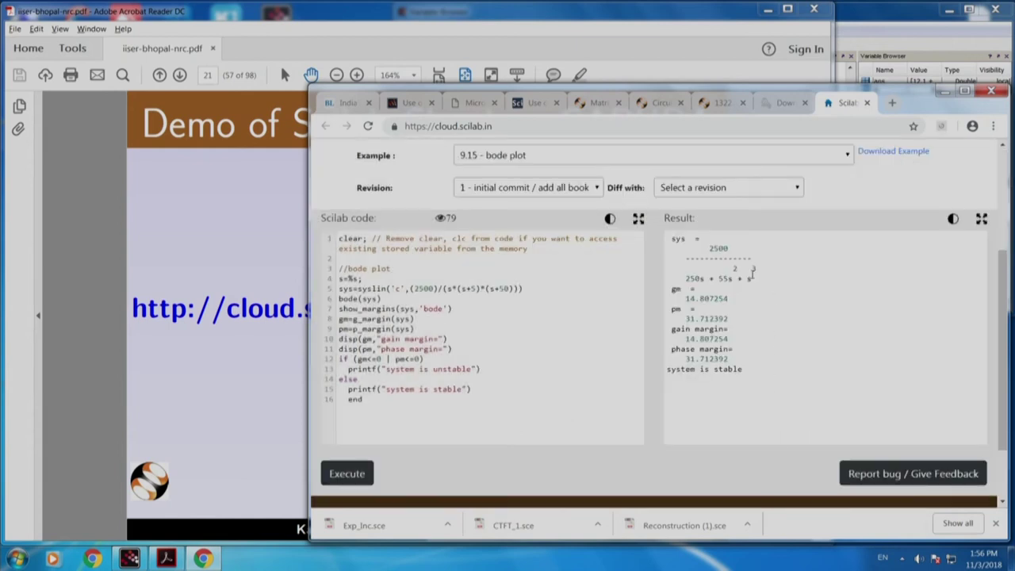
{"action": "key", "text": "ctrl+plus"}
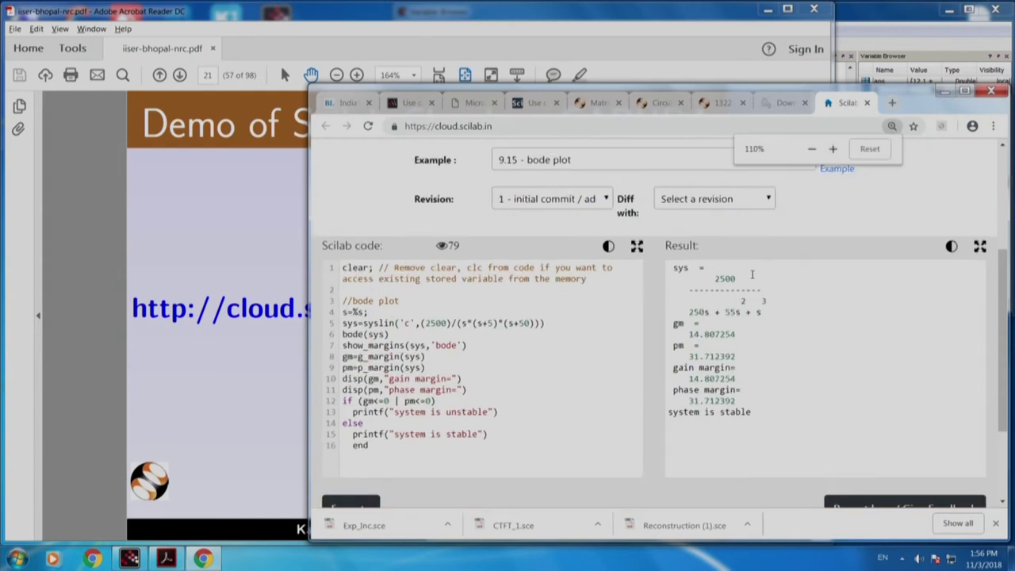
{"action": "key", "text": "ctrl+plus"}
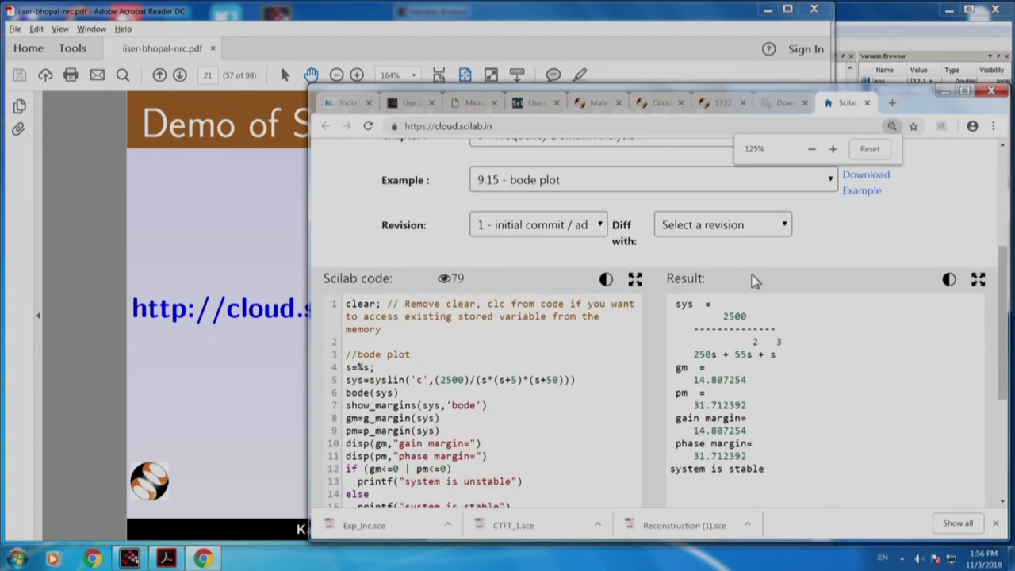
Set the numerator of the syslin transfer function on line 5 of the Scilab code to 5000.
{"action": "scroll", "coordinate": [694, 317], "scroll_direction": "down", "scroll_amount": 1}
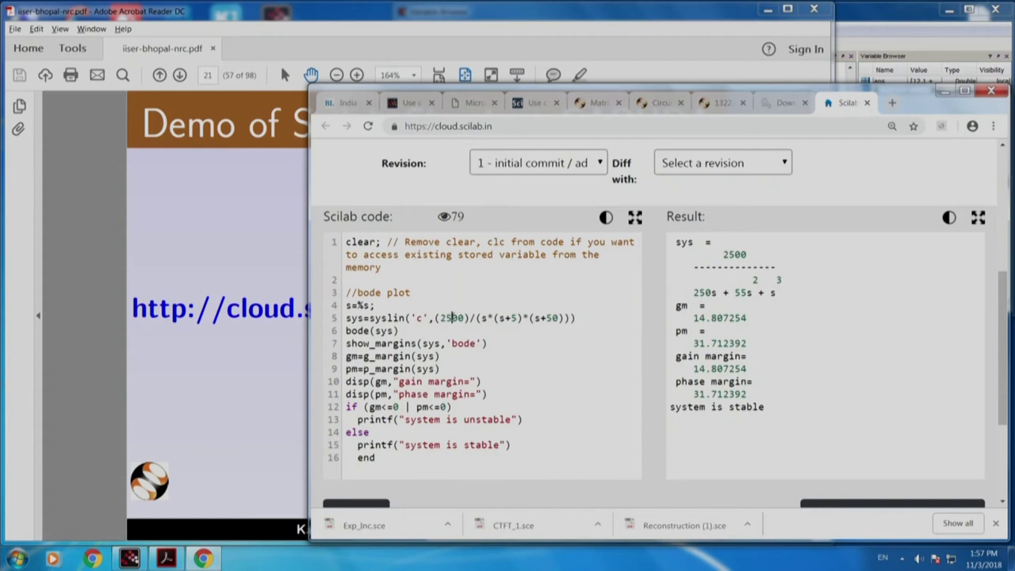
{"action": "key", "text": "BackSpace"}
{"action": "key", "text": "BackSpace"}
{"action": "type", "text": "50"}
{"action": "scroll", "coordinate": [457, 339], "scroll_direction": "down", "scroll_amount": 1}
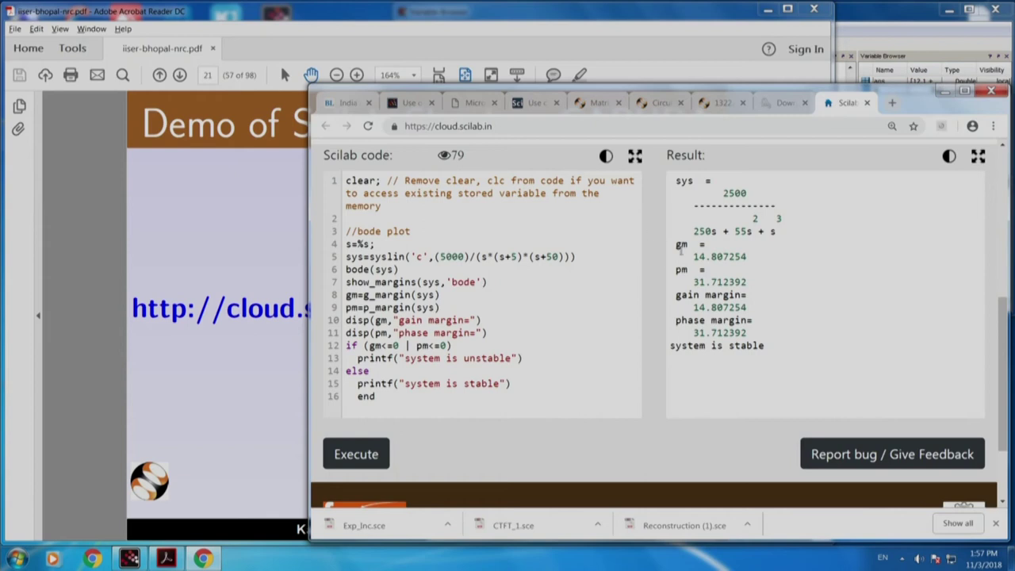
Execute the modified bode plot code, close its plot, and switch back to the slides in Adobe Acrobat Reader.
{"action": "left_click", "coordinate": [361, 458]}
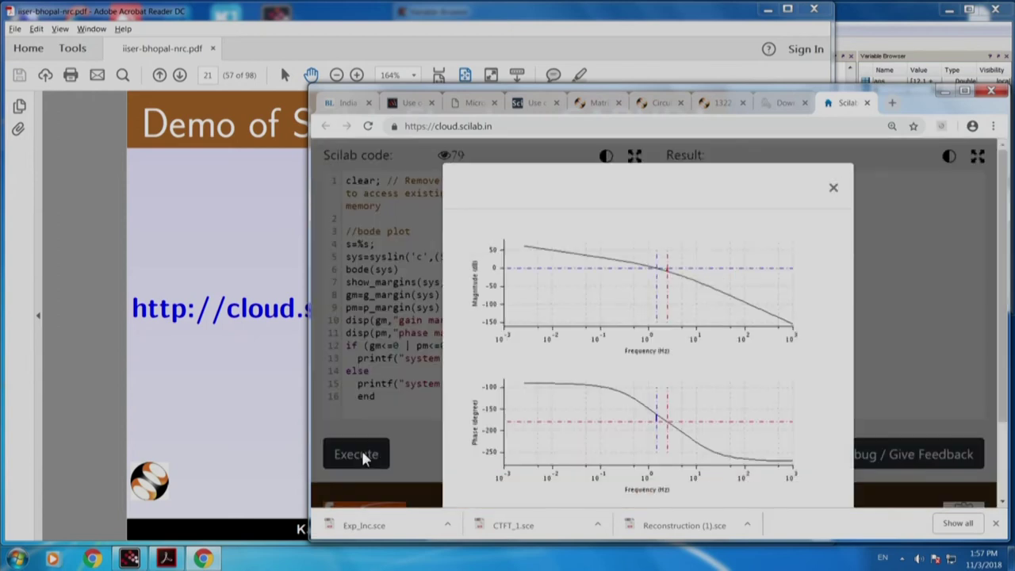
{"action": "left_click", "coordinate": [834, 191]}
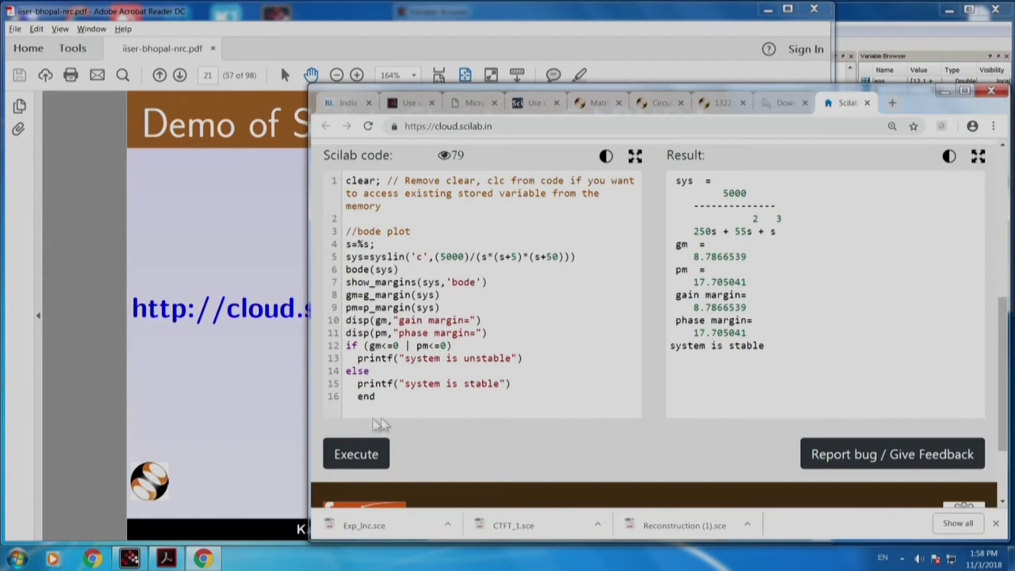
{"action": "left_click", "coordinate": [189, 446]}
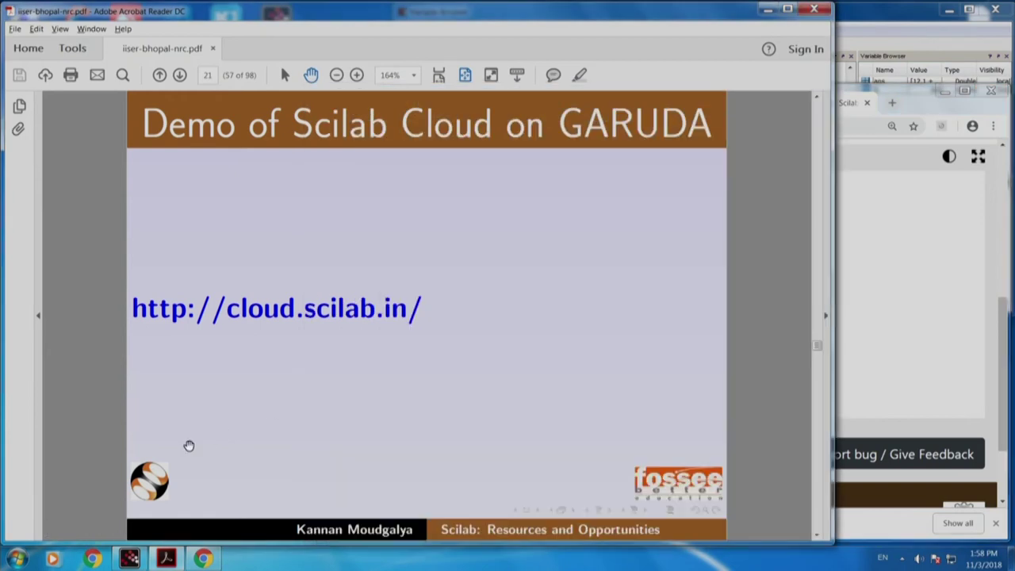